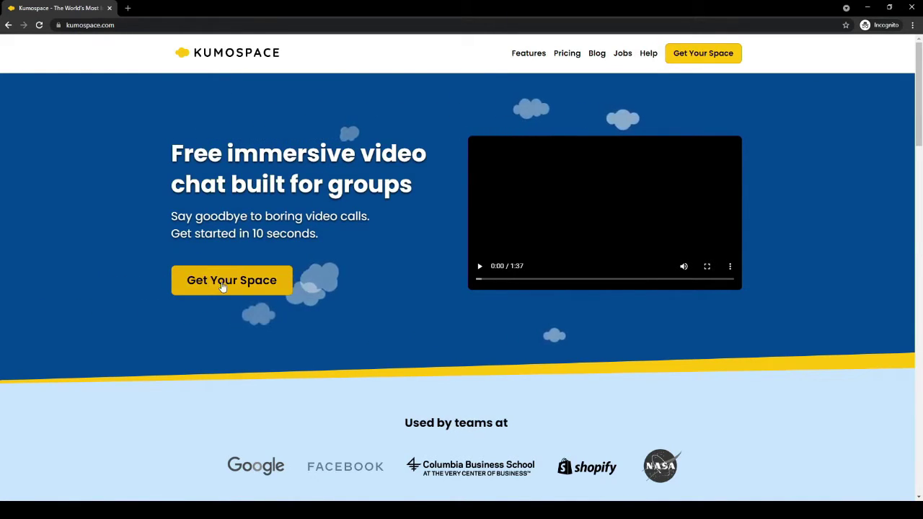
Start claiming a free space via Get Your Space and sign in with a Google account
click(224, 285)
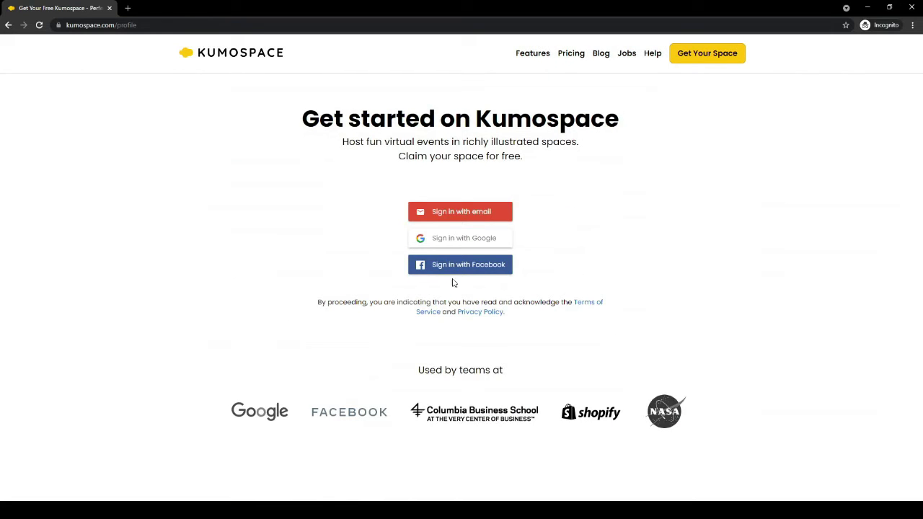
click(462, 243)
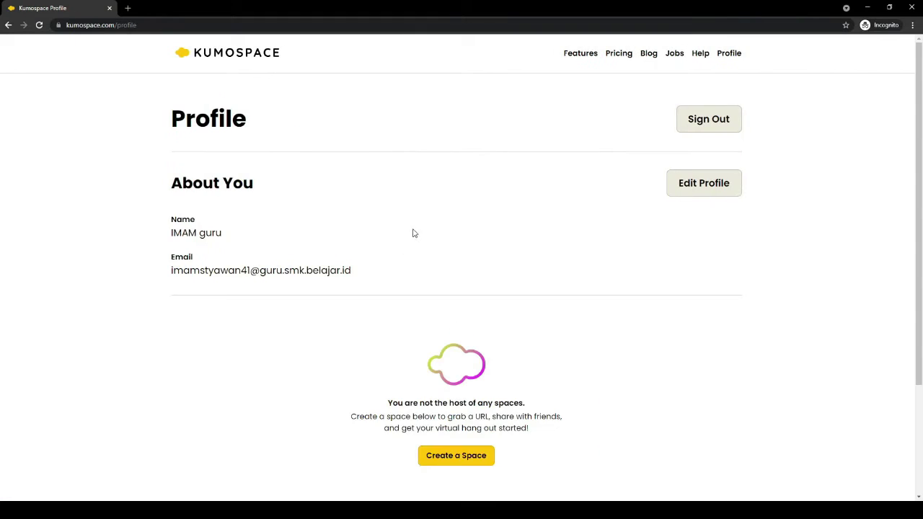
scroll(408, 241, down, 1)
scroll(375, 249, up, 1)
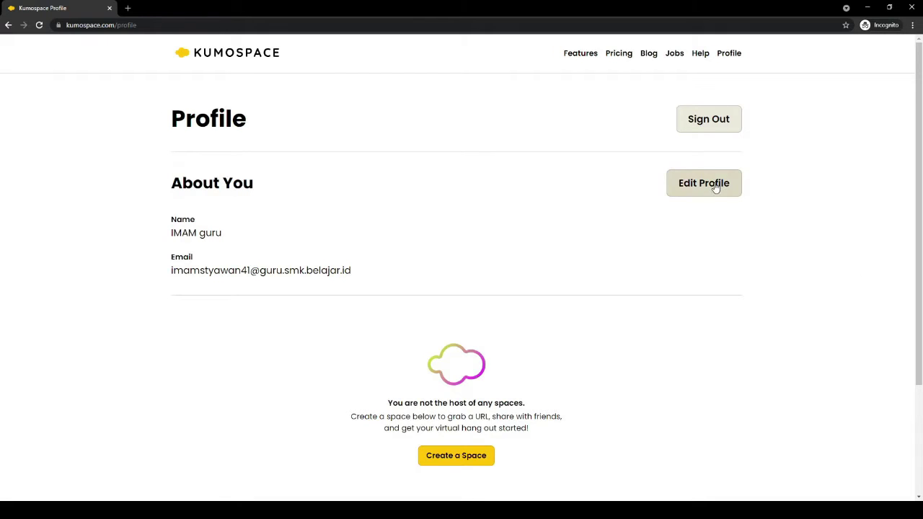
scroll(697, 256, down, 1)
scroll(696, 252, up, 1)
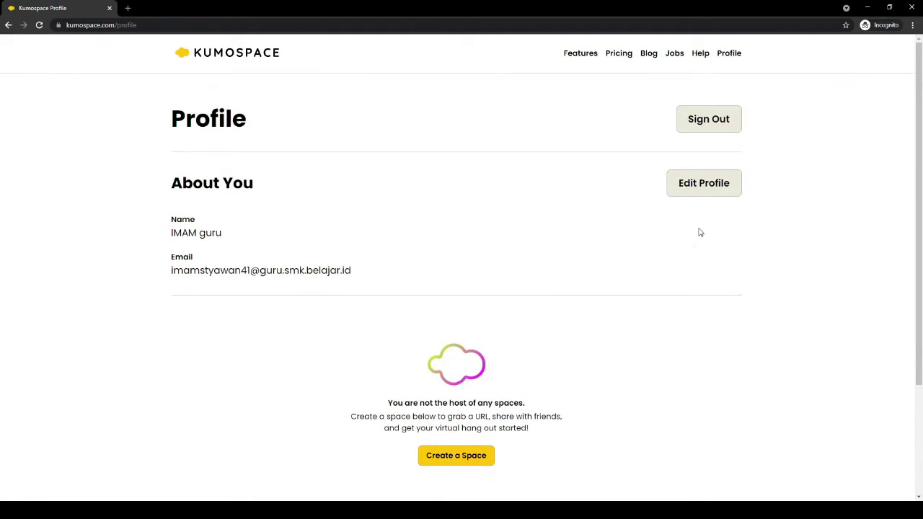
click(706, 191)
click(243, 242)
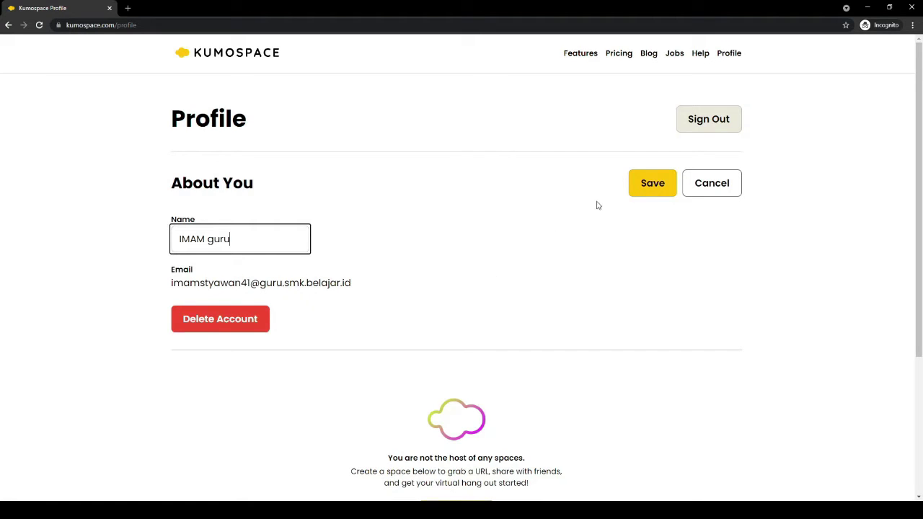
click(653, 195)
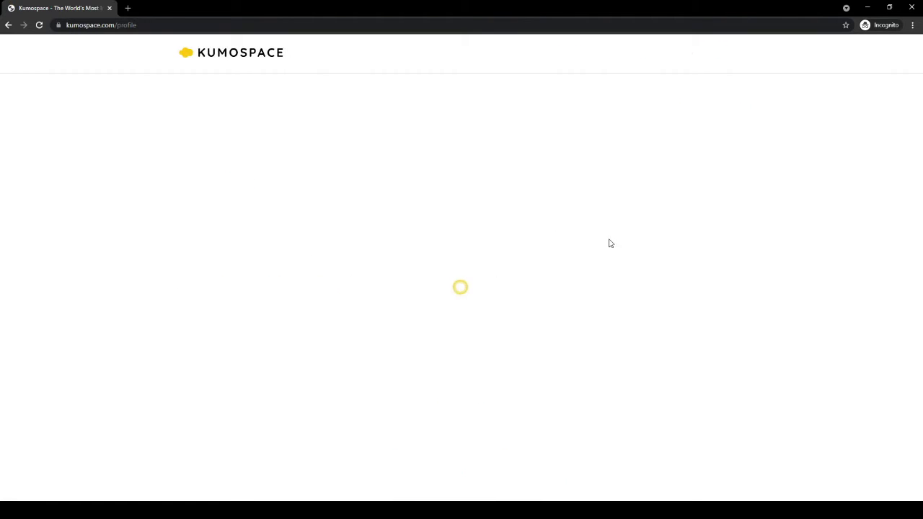
scroll(599, 247, down, 2)
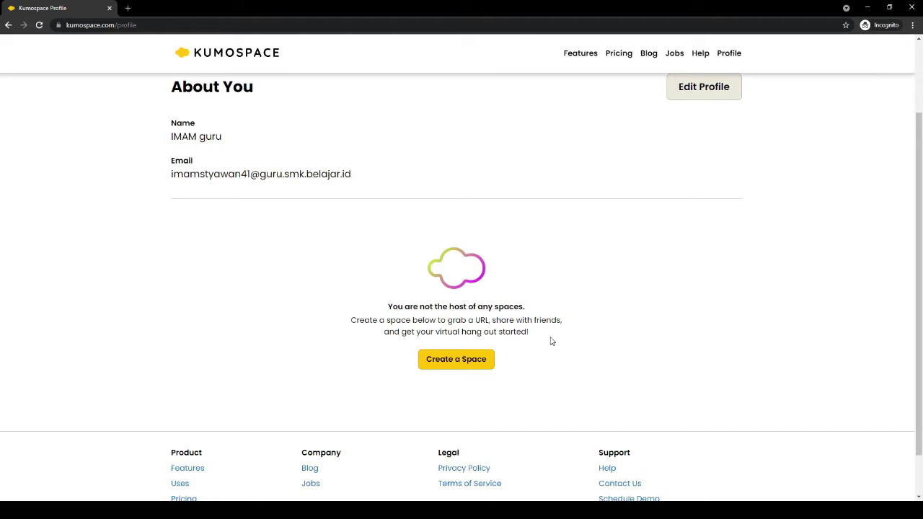
Try creating an Education-purpose space with the URL 'percobaan'
click(466, 367)
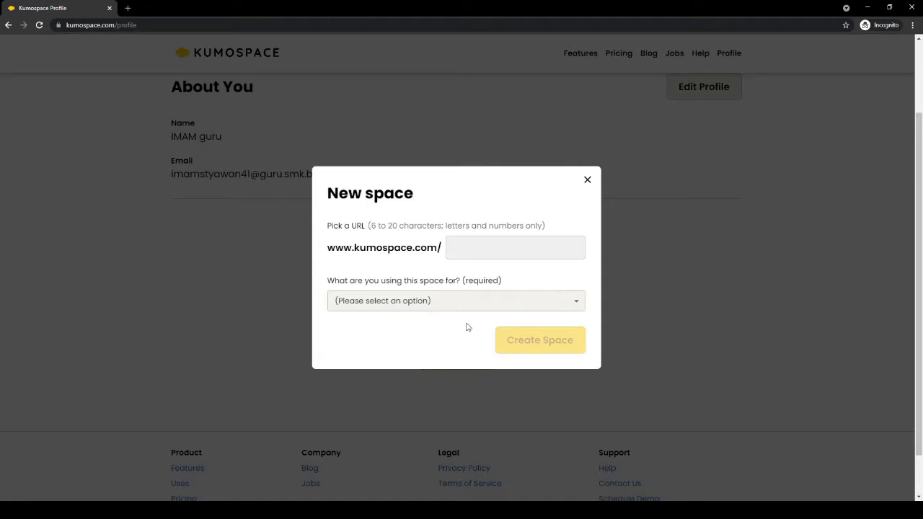
click(481, 254)
click(455, 248)
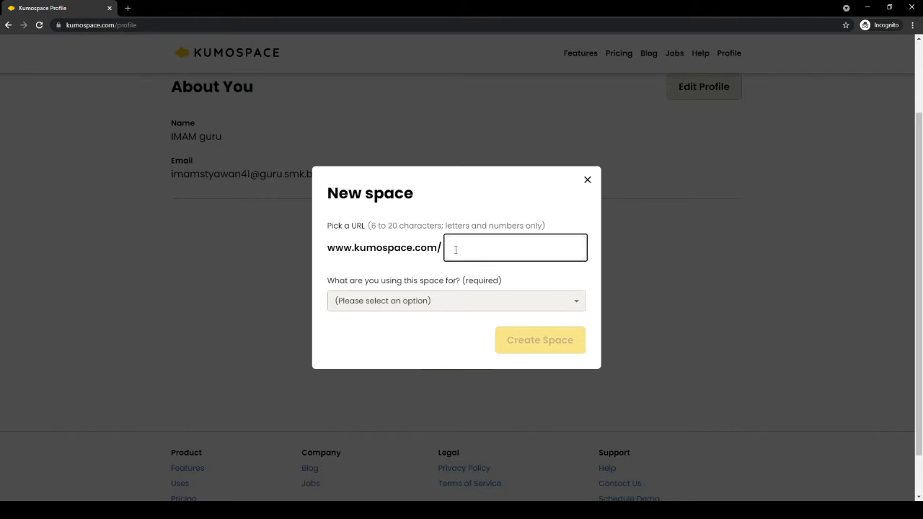
text(perc)
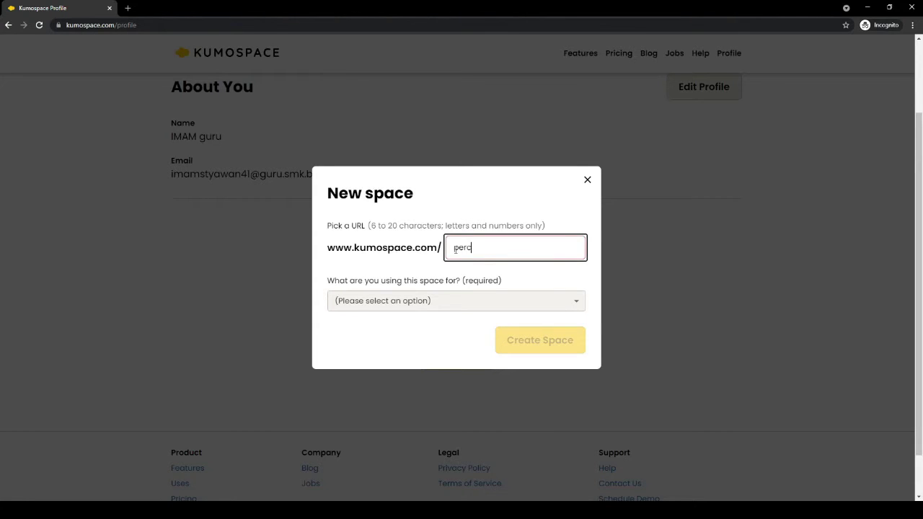
text(obaan)
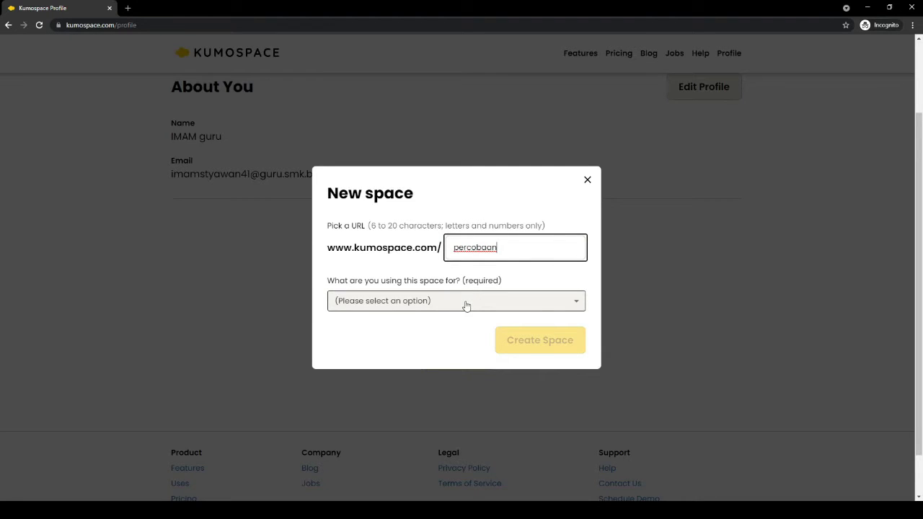
click(466, 306)
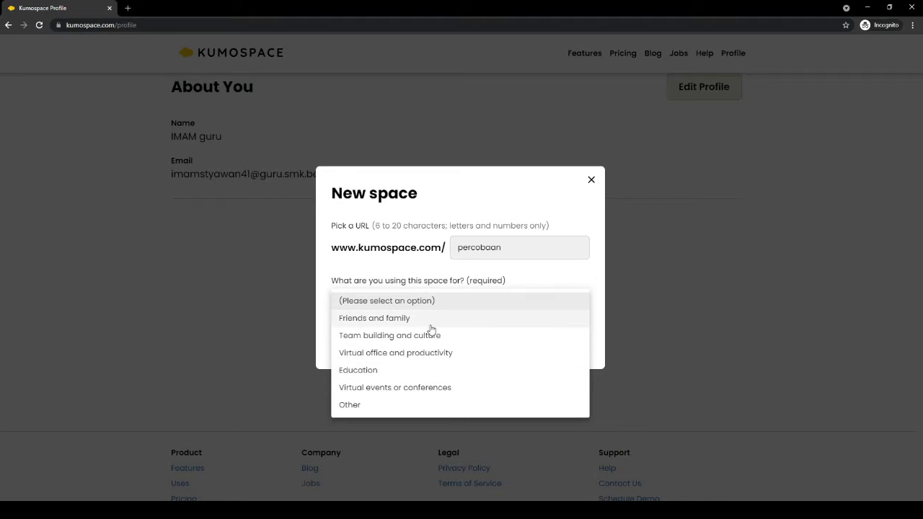
click(422, 374)
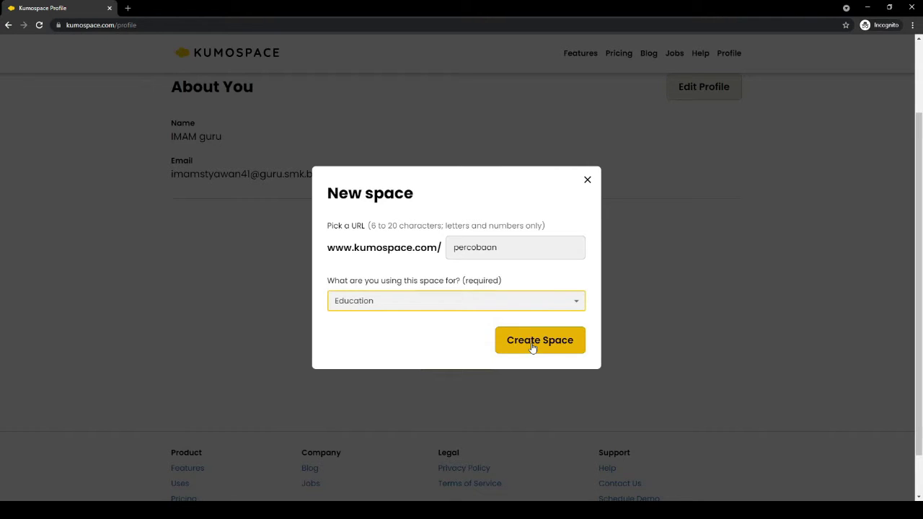
click(532, 348)
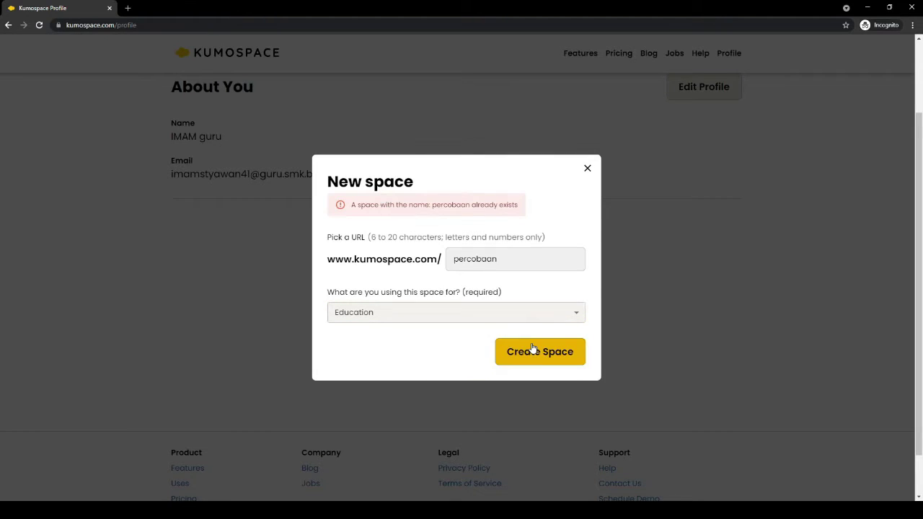
drag(497, 261, 438, 255)
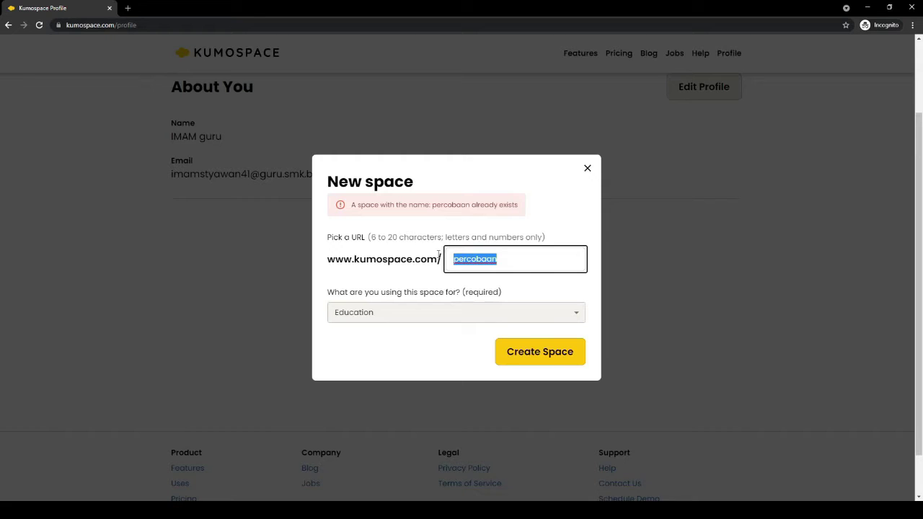
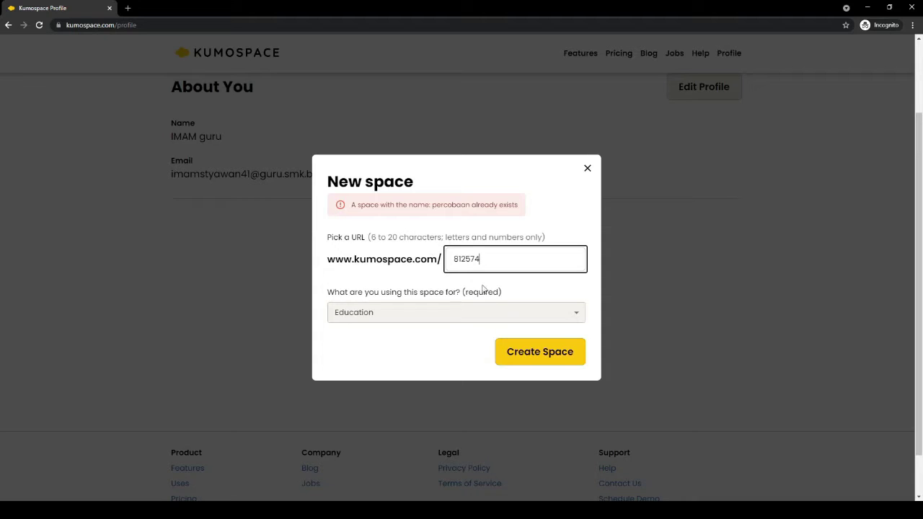
click(524, 358)
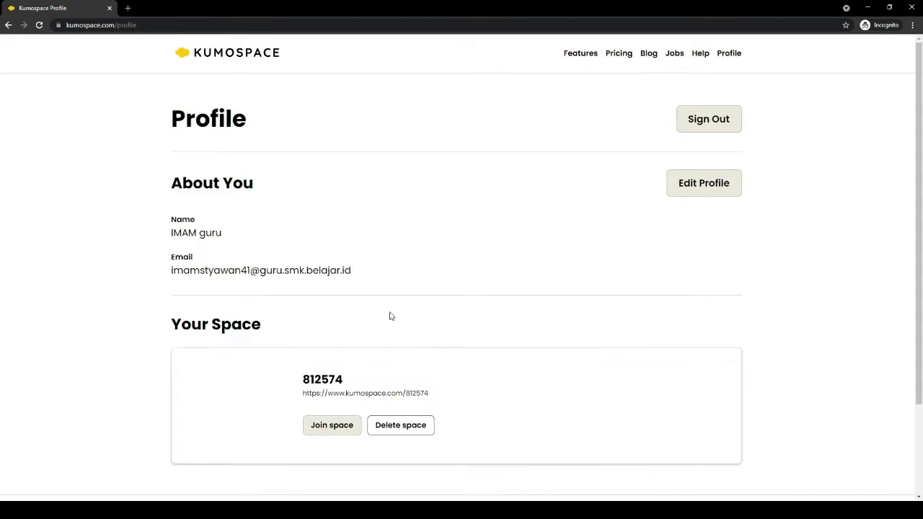
scroll(377, 313, down, 2)
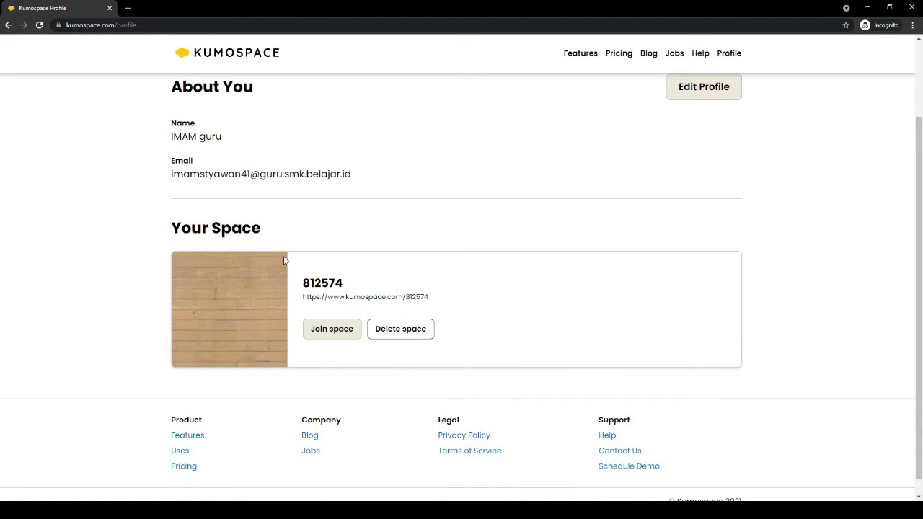
scroll(279, 256, down, 1)
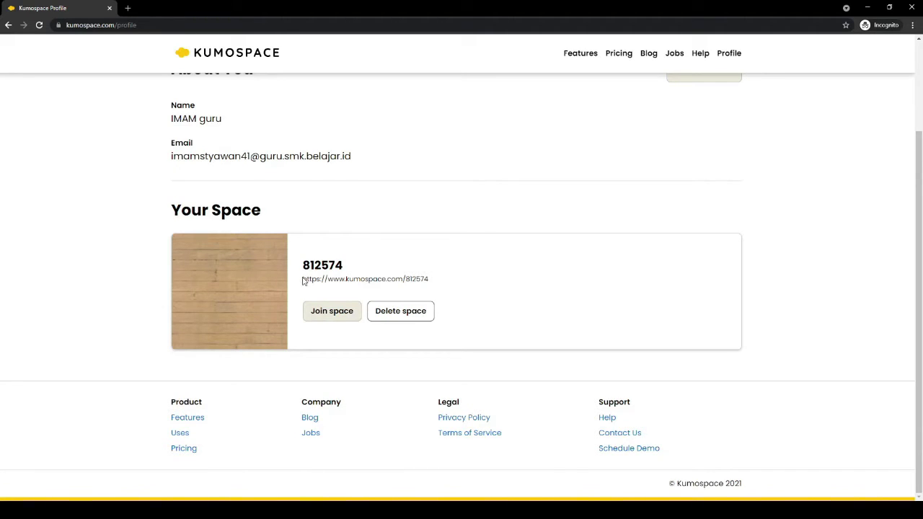
drag(304, 280, 432, 283)
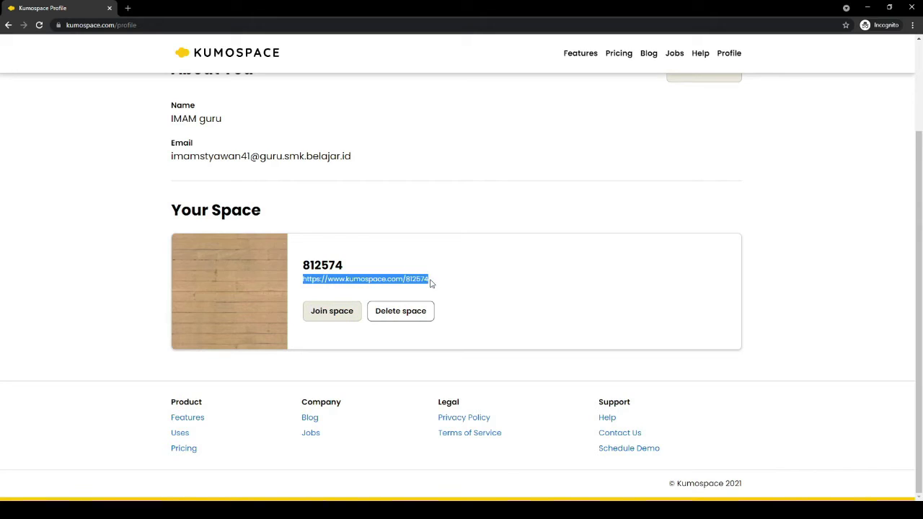
click(402, 288)
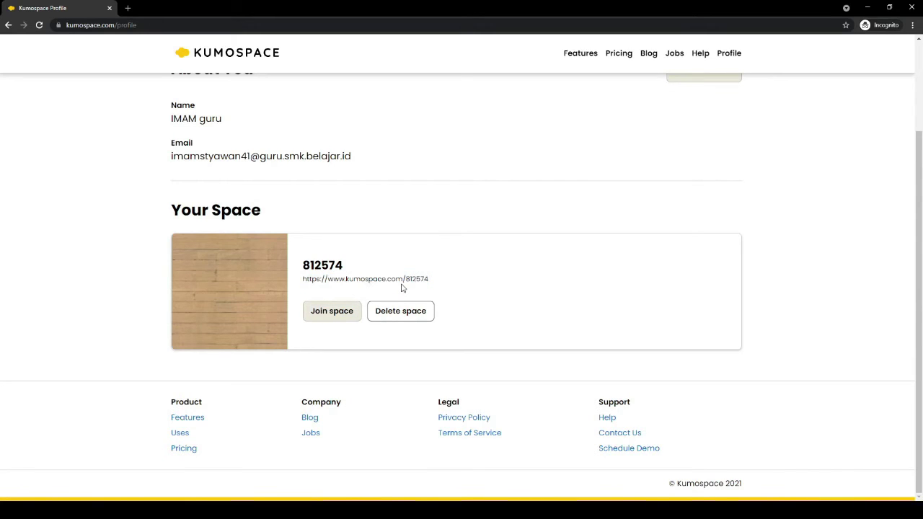
drag(345, 269, 306, 266)
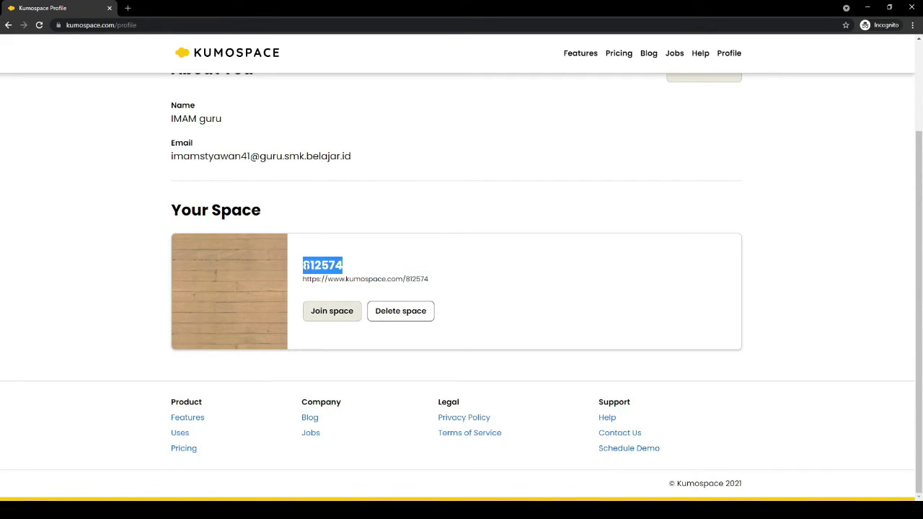
click(337, 362)
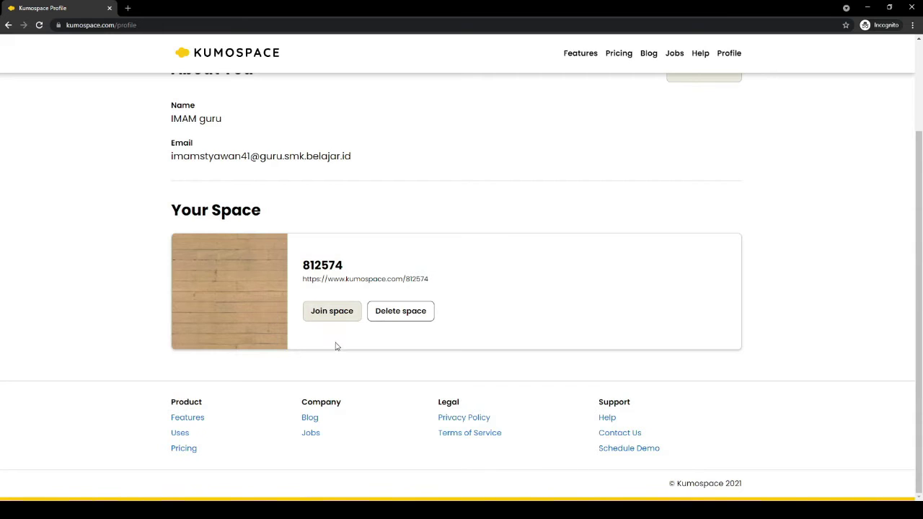
click(330, 314)
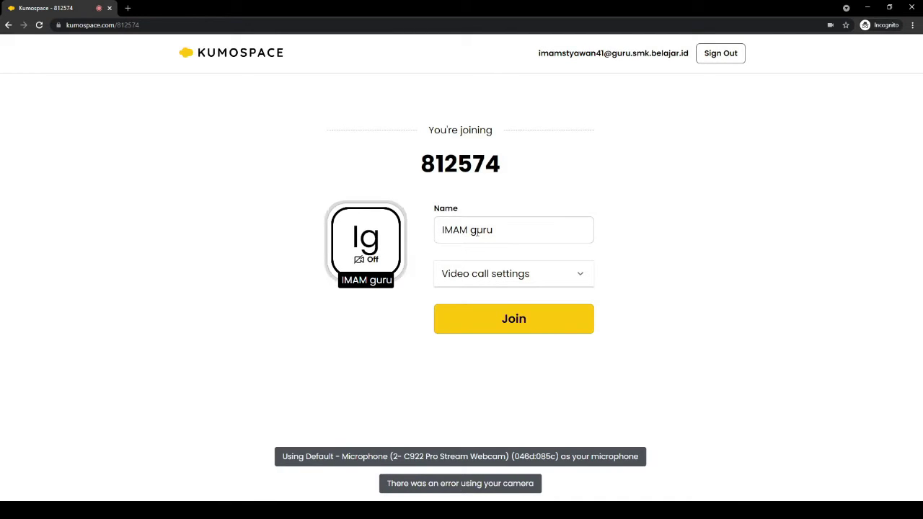
Keep the display name, select the c922 webcam and Default microphone, then join
drag(500, 230, 435, 235)
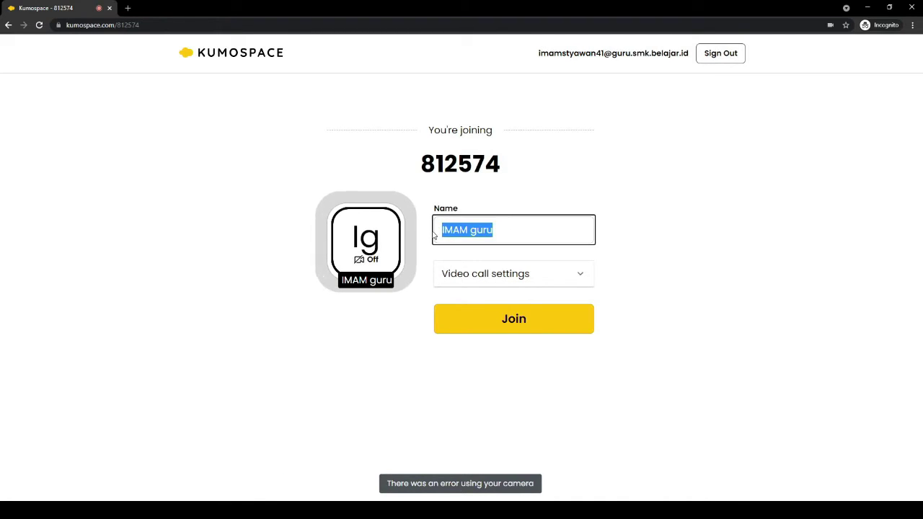
click(645, 240)
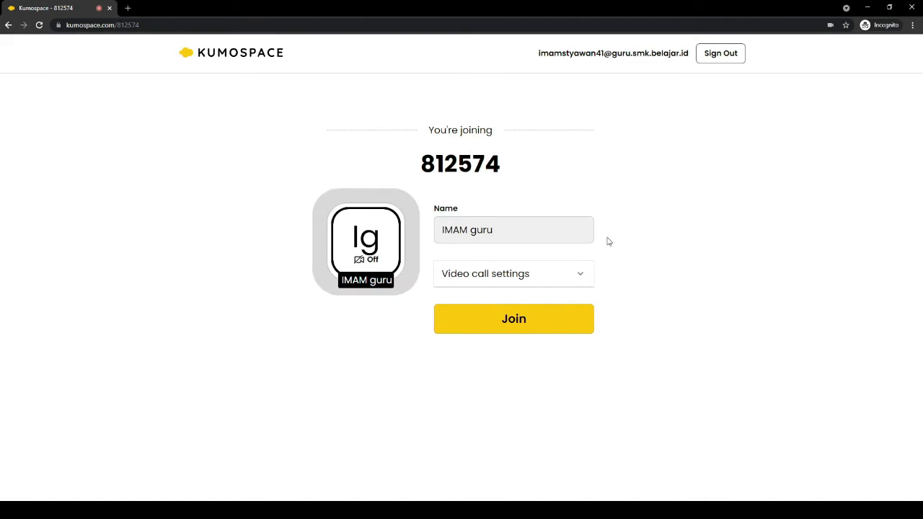
click(575, 277)
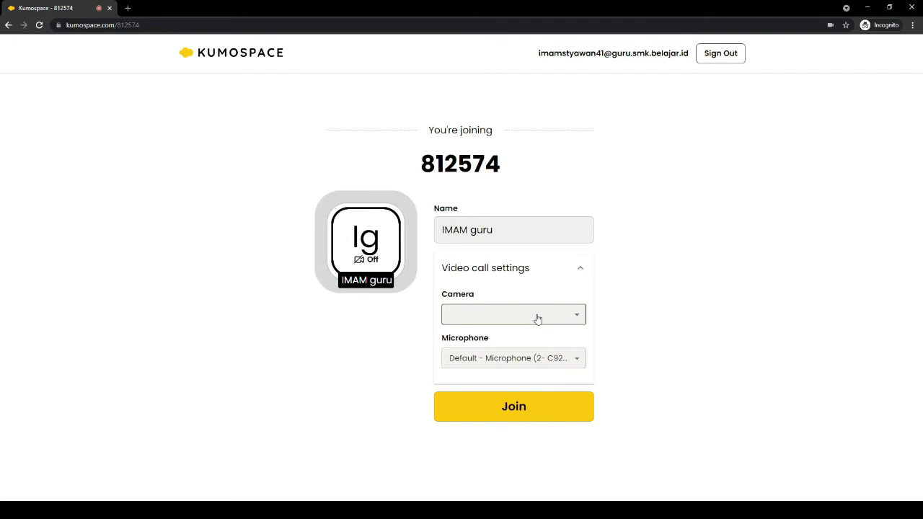
click(537, 318)
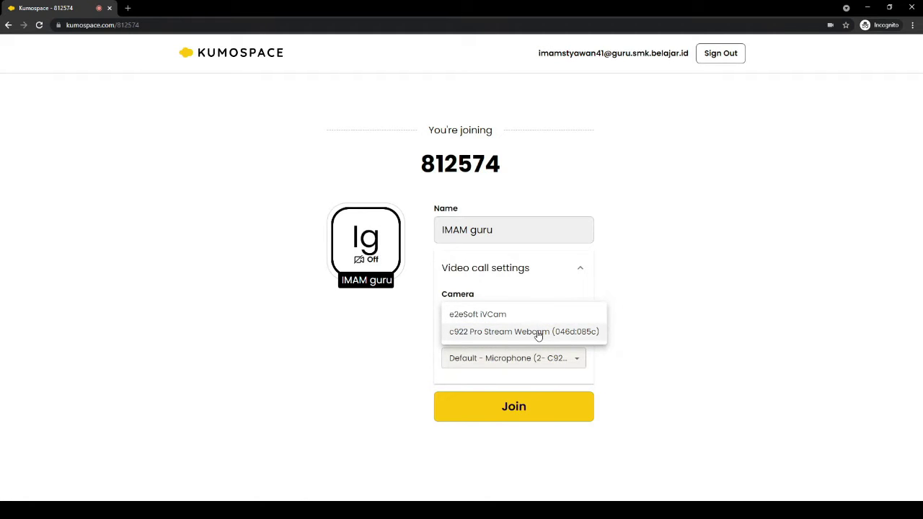
click(537, 332)
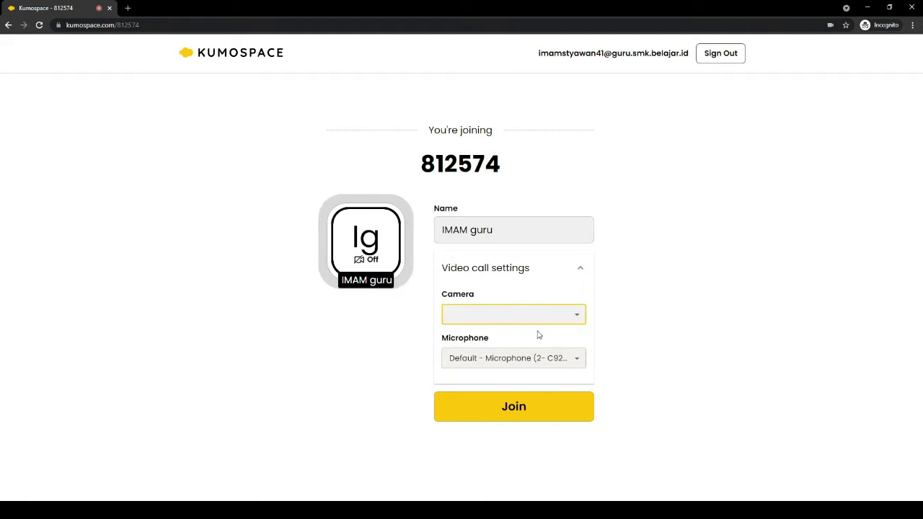
click(514, 364)
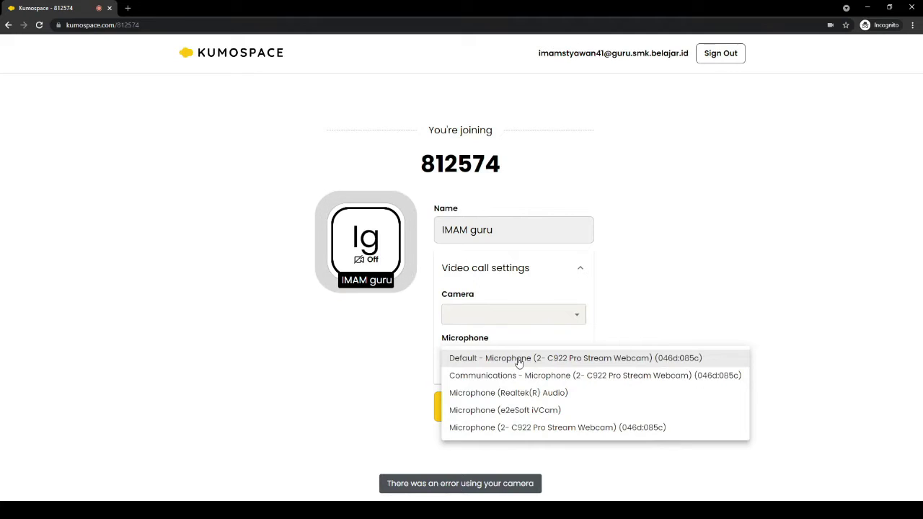
click(656, 296)
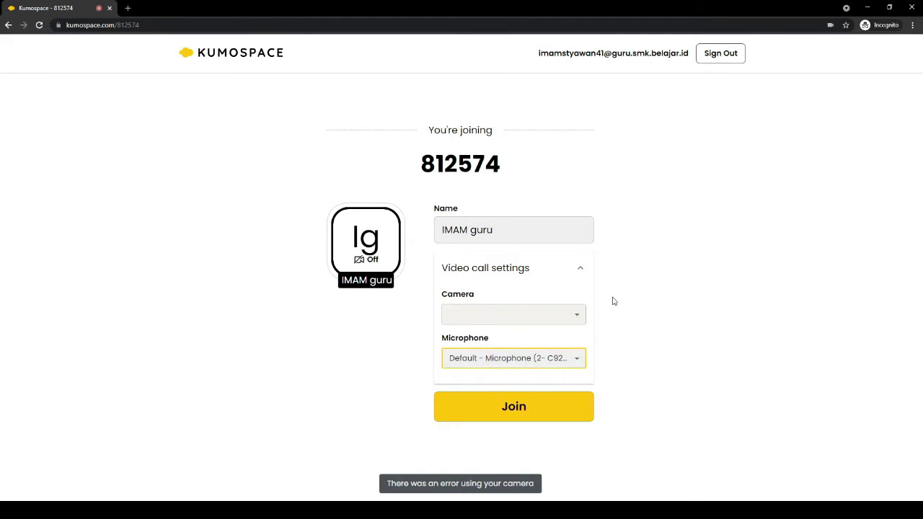
click(516, 307)
click(514, 332)
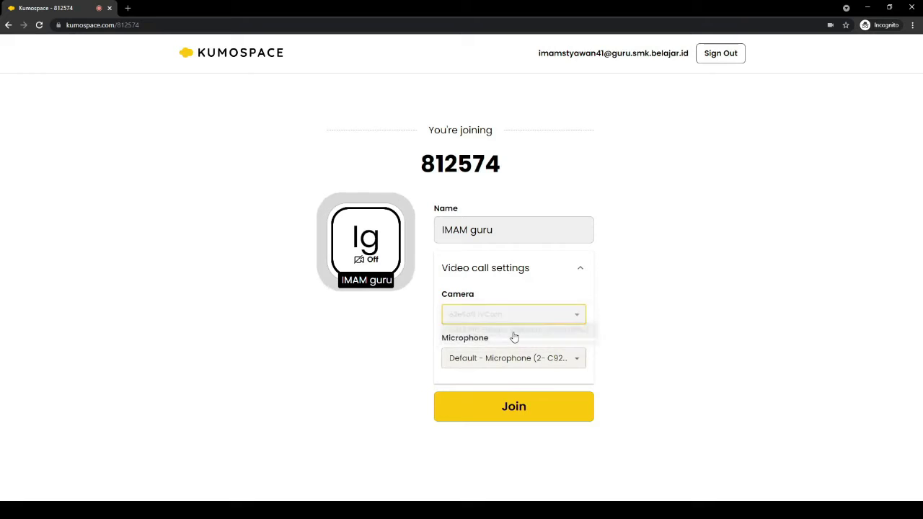
click(507, 409)
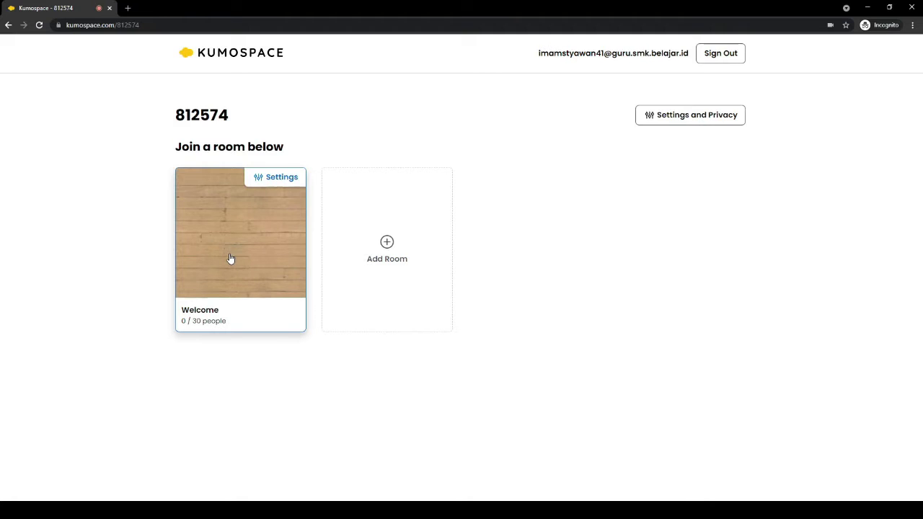
Set space privacy to 'Everyone (unregistered guests and registered users)' and save
click(675, 124)
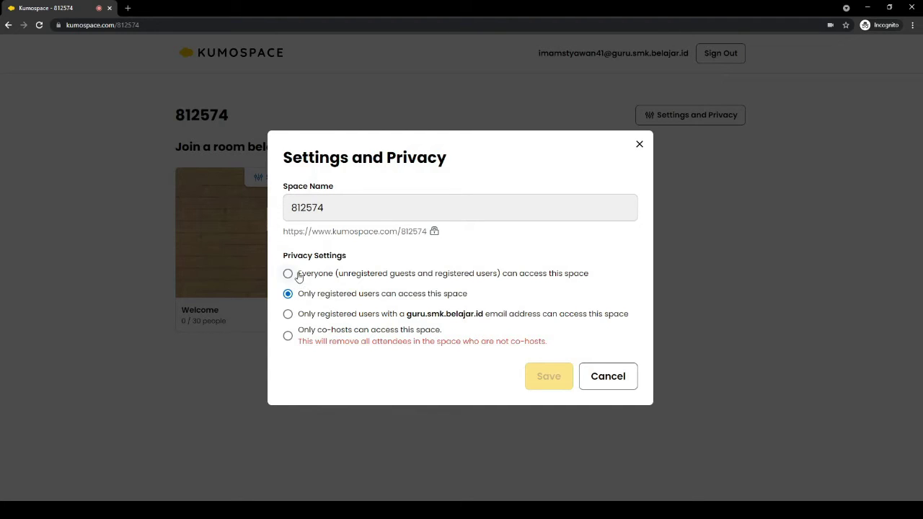
click(320, 277)
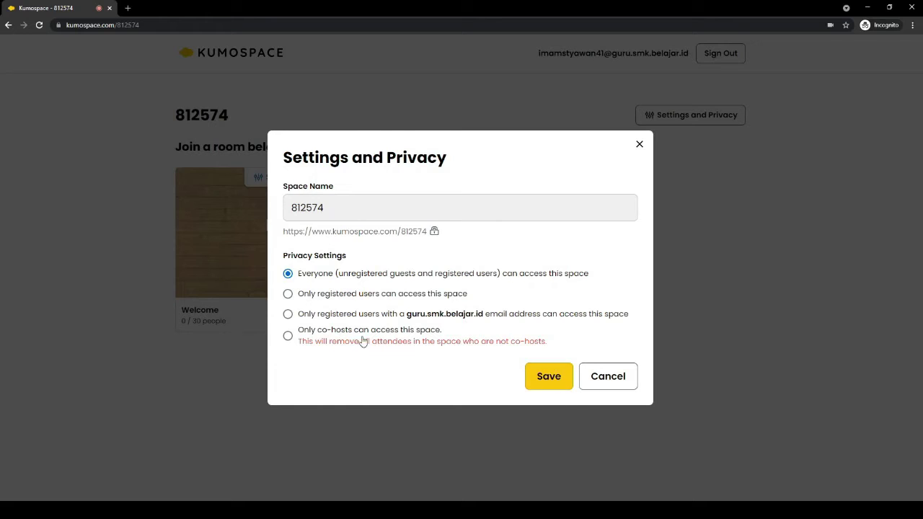
click(548, 384)
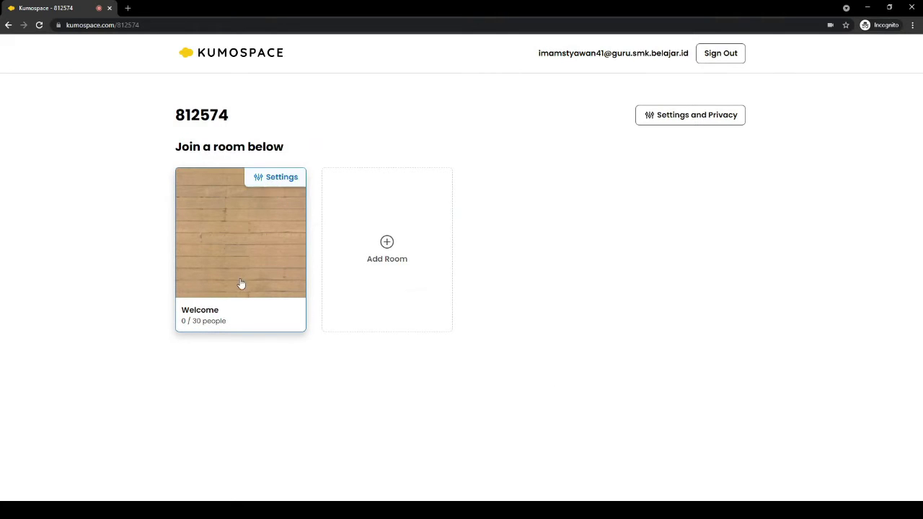
Replace the Welcome room's name with 'KELAS 1' and save it
click(275, 177)
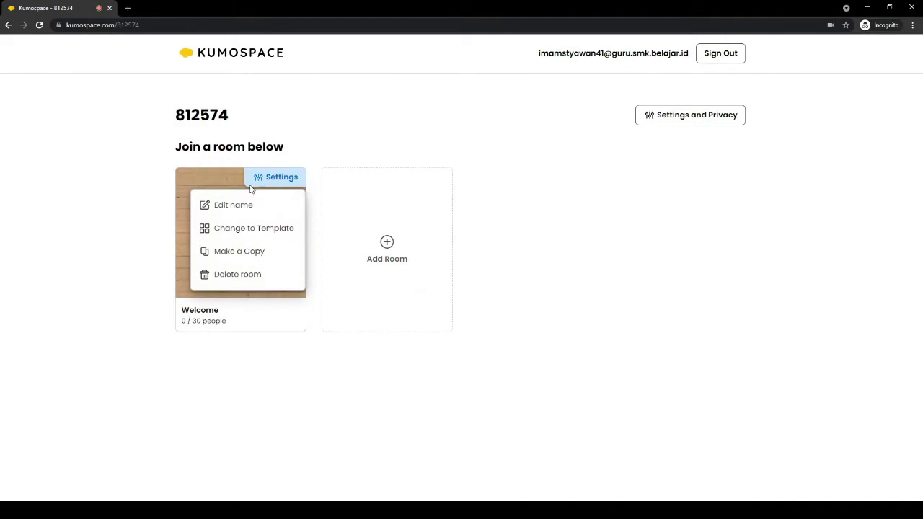
click(238, 207)
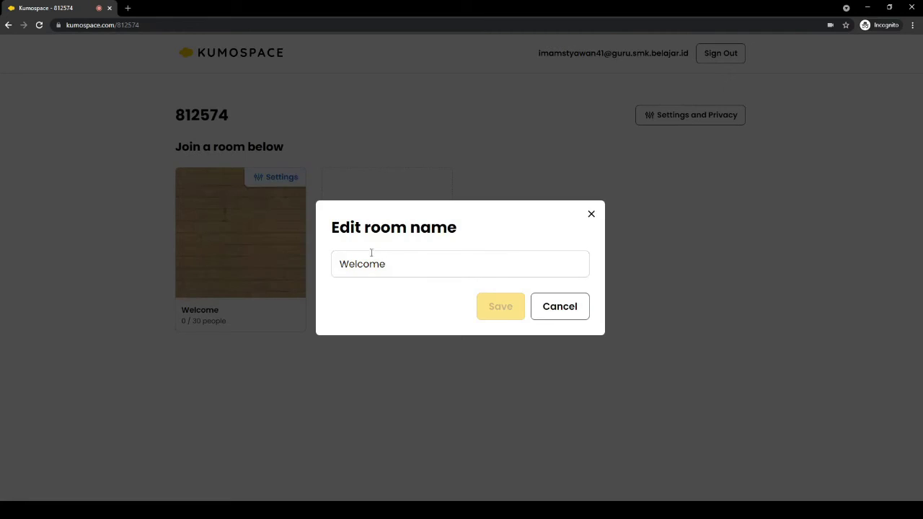
click(409, 268)
drag(408, 267, 283, 273)
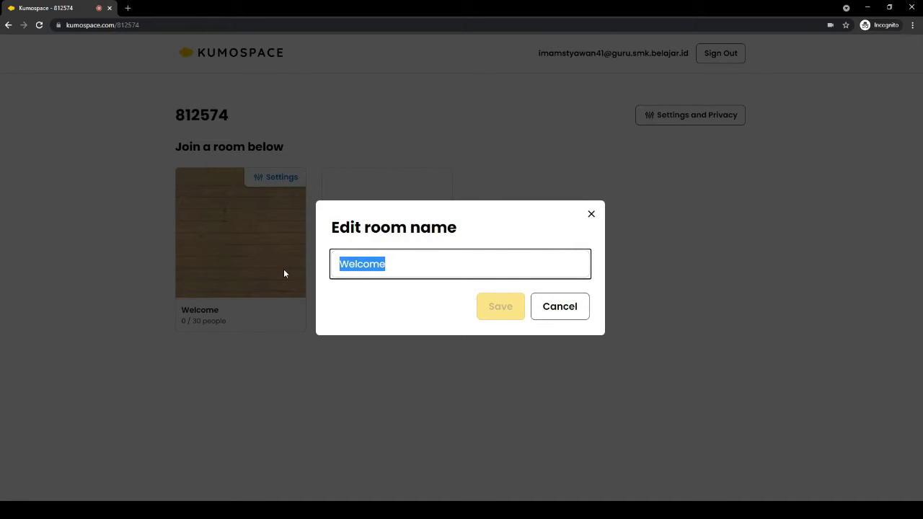
text(KELAS)
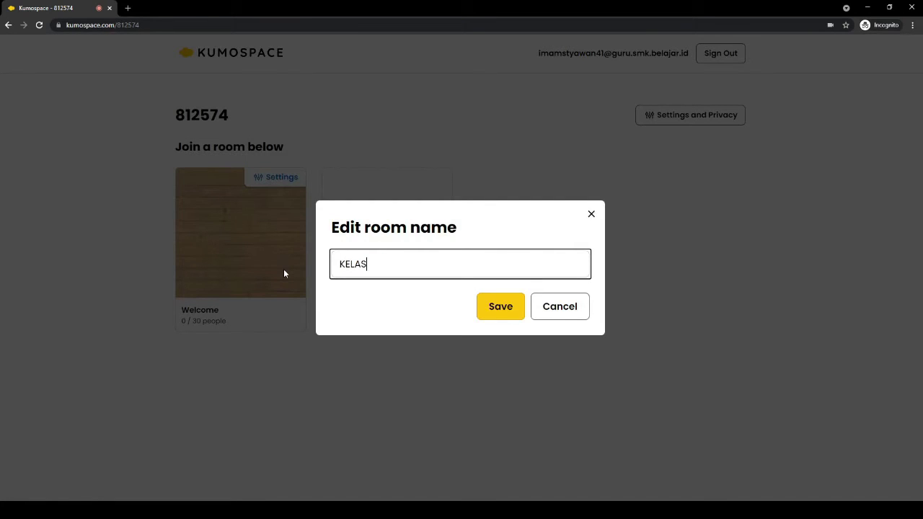
text( 1)
click(495, 315)
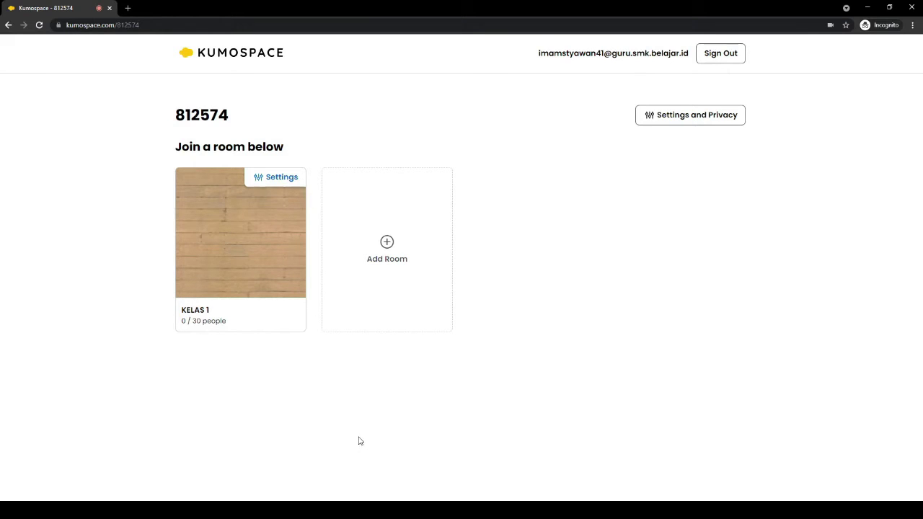
Add a new room named 'KELAS 2' using the Bar template
click(387, 247)
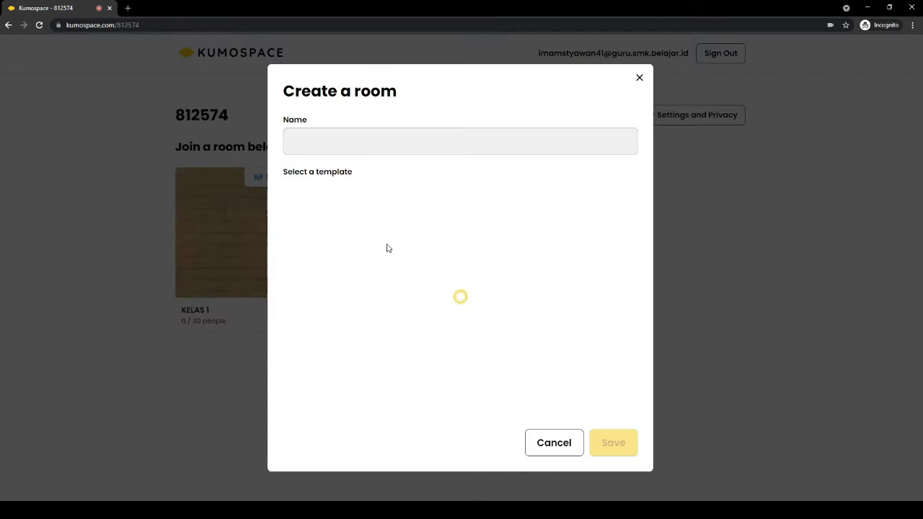
click(332, 141)
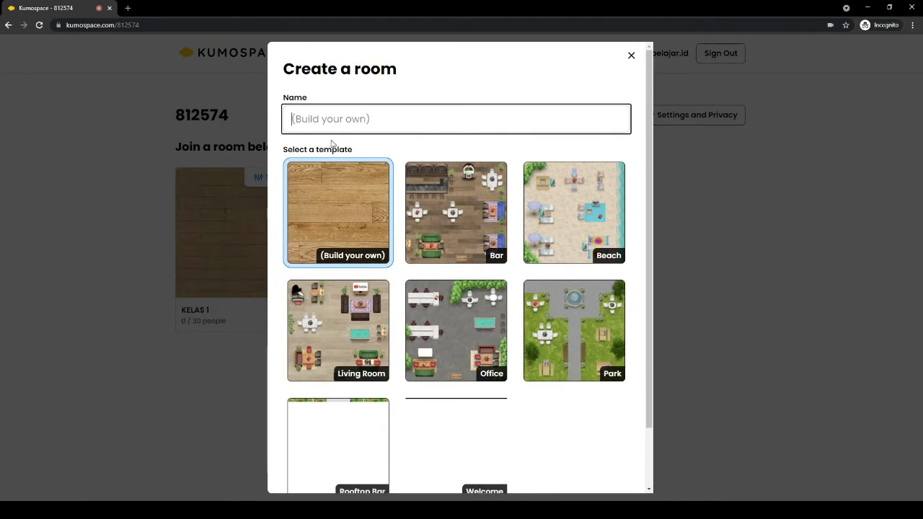
text(KELAS)
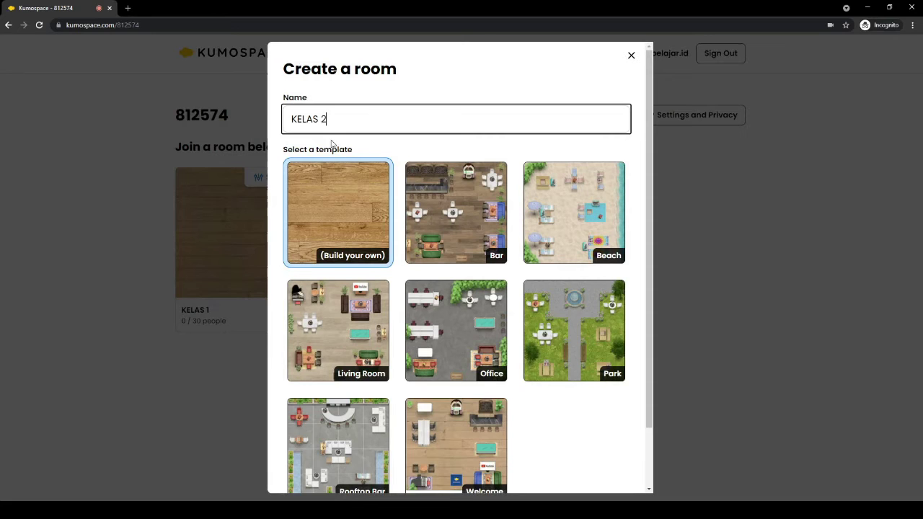
text( 2)
scroll(393, 277, down, 1)
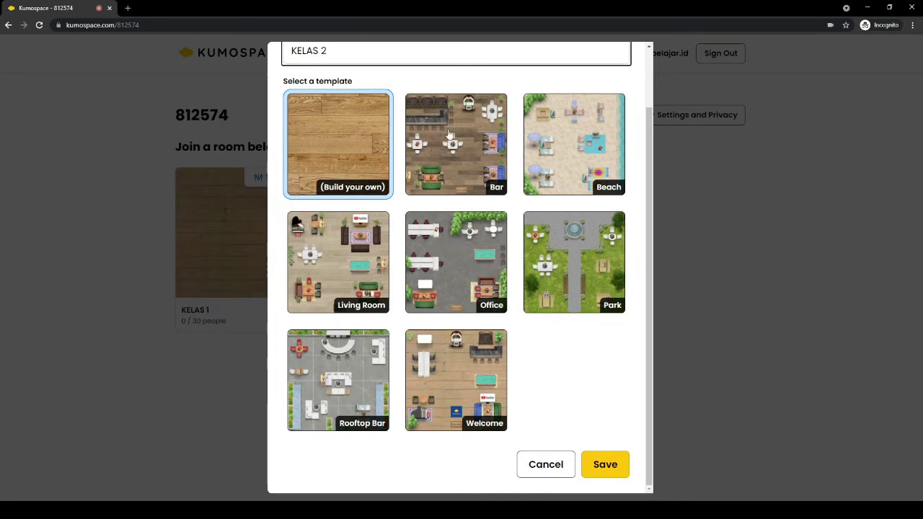
scroll(476, 249, up, 1)
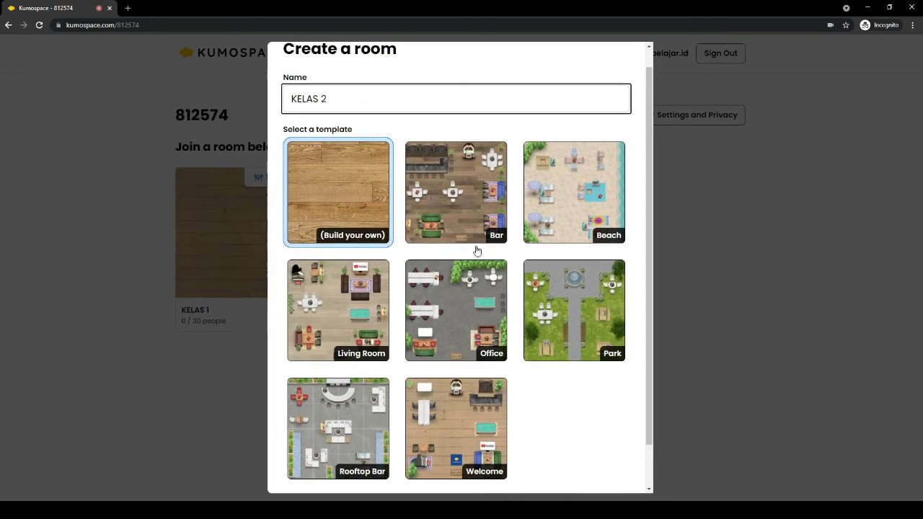
click(467, 208)
scroll(515, 247, down, 1)
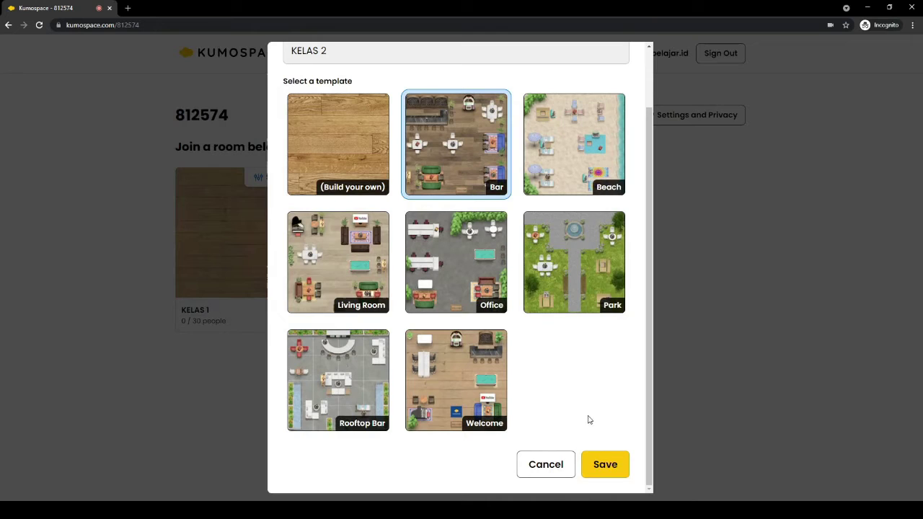
click(606, 465)
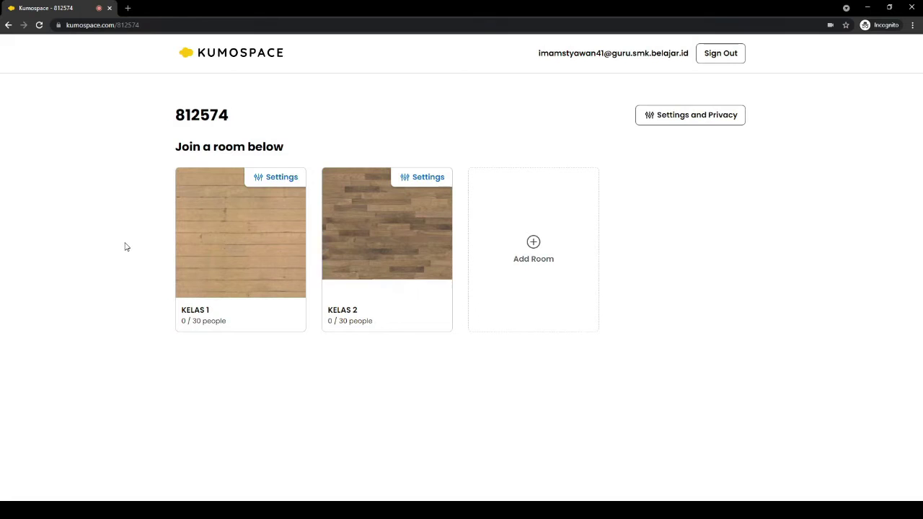
Enter the KELAS 1 room and close the Tips for getting started dialog
click(251, 262)
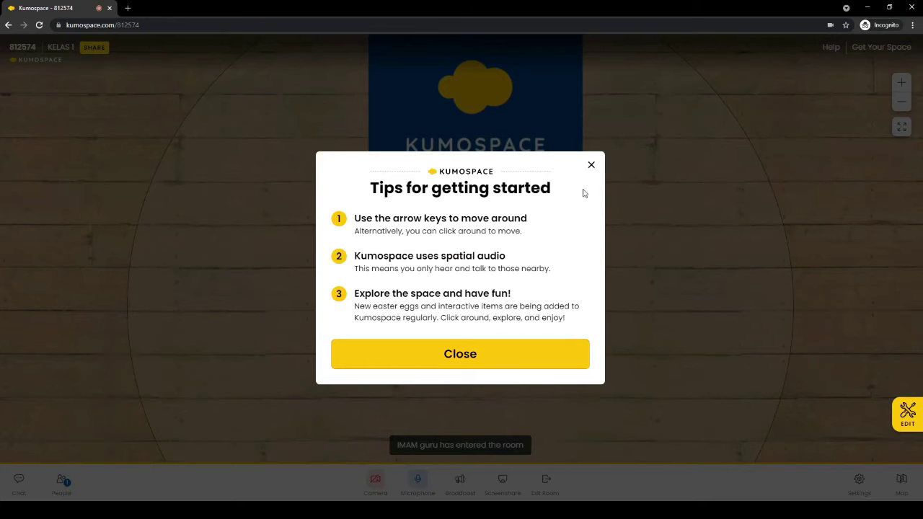
click(465, 363)
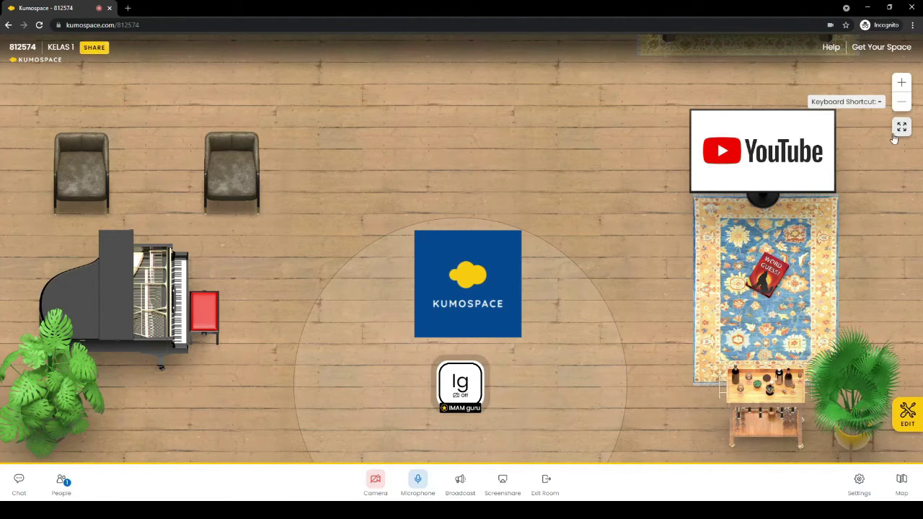
click(901, 82)
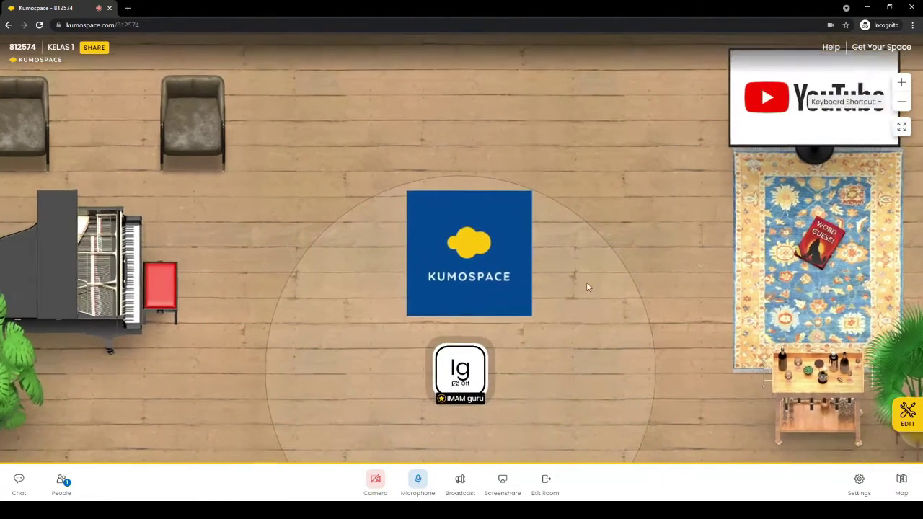
click(902, 84)
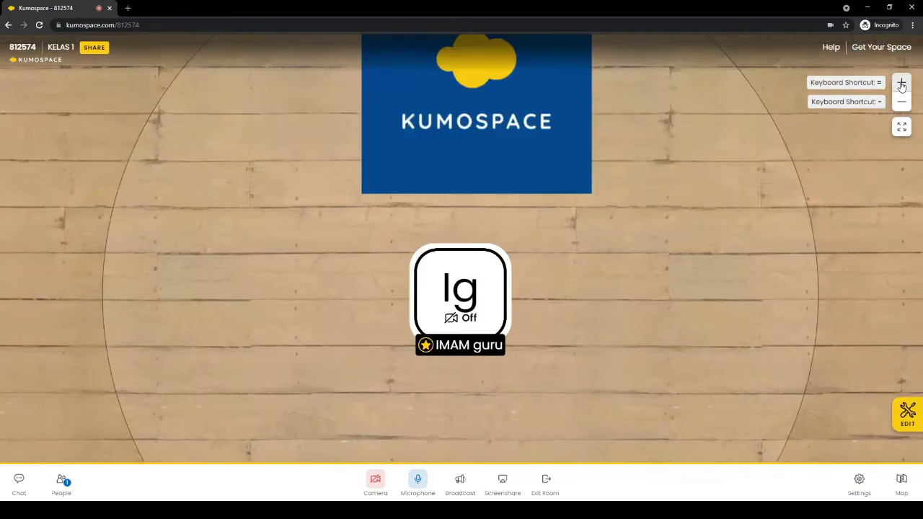
click(901, 83)
click(901, 84)
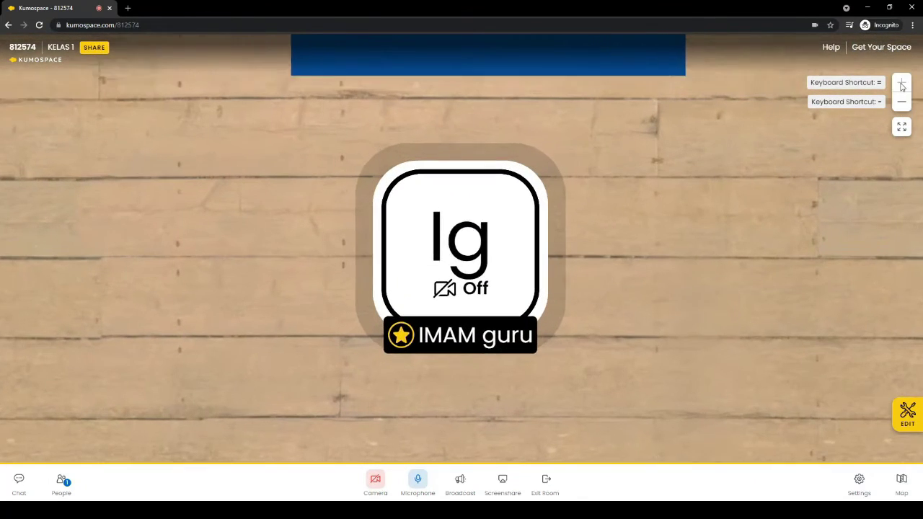
click(901, 101)
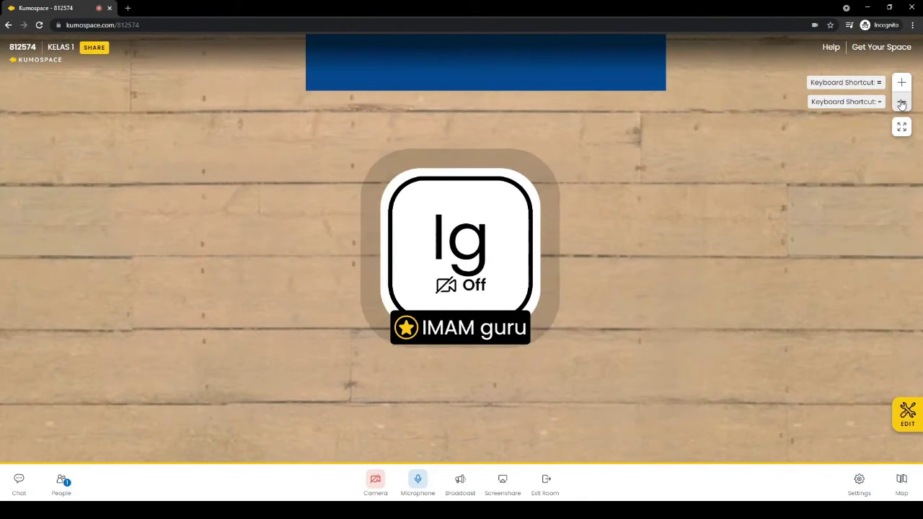
click(901, 103)
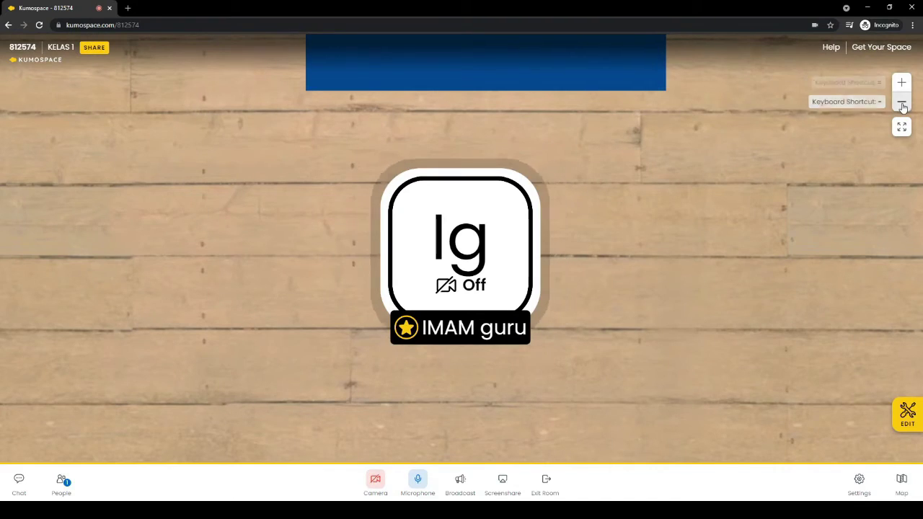
click(903, 105)
click(902, 104)
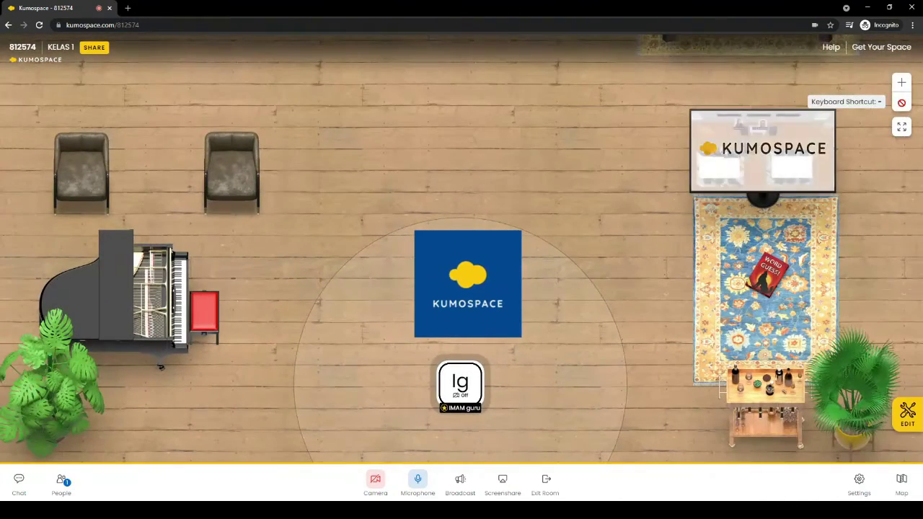
click(901, 128)
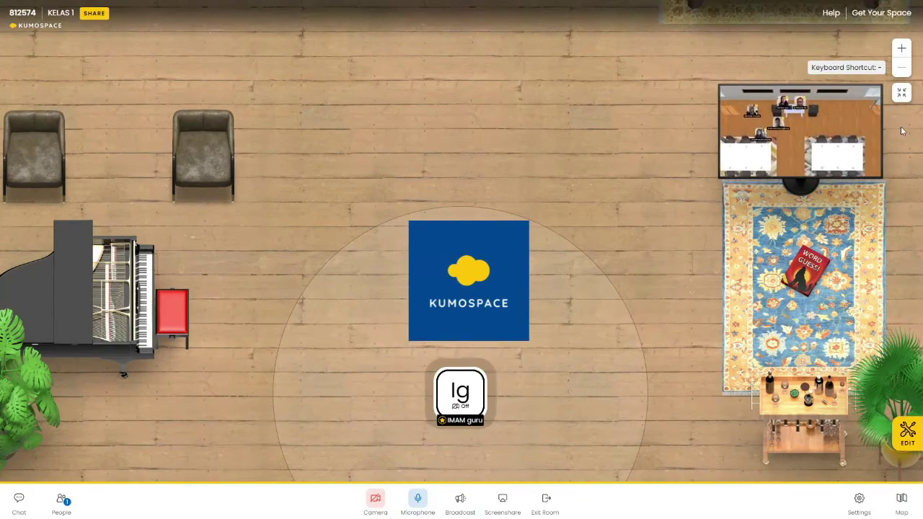
click(902, 95)
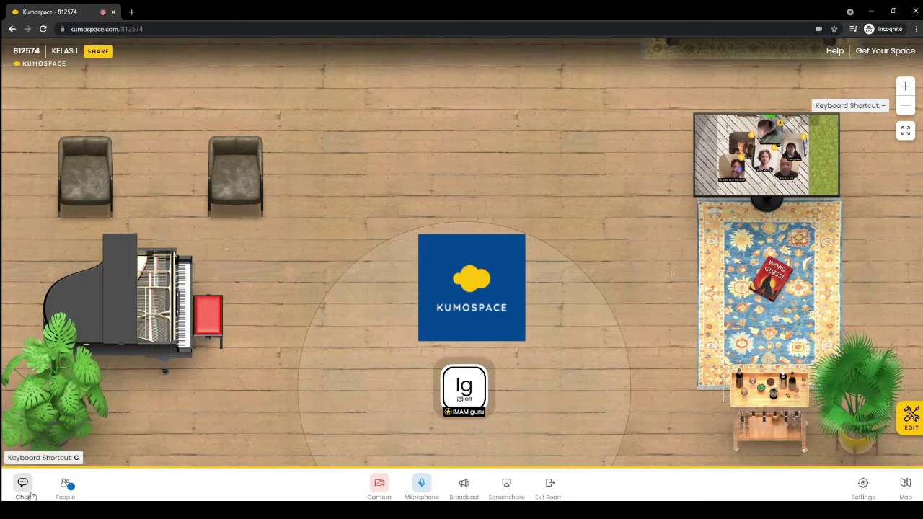
Set the chat's Send-to audience to All Rooms, then close the chat panel
click(23, 486)
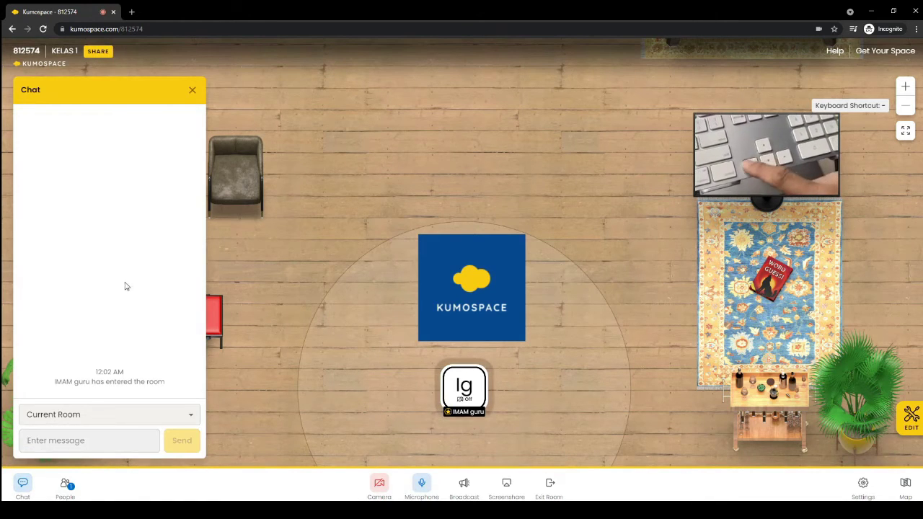
click(76, 416)
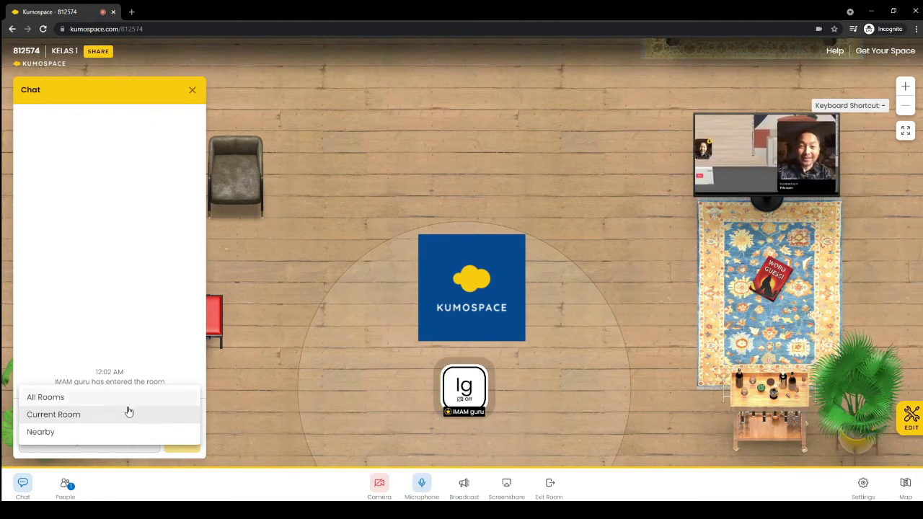
click(55, 436)
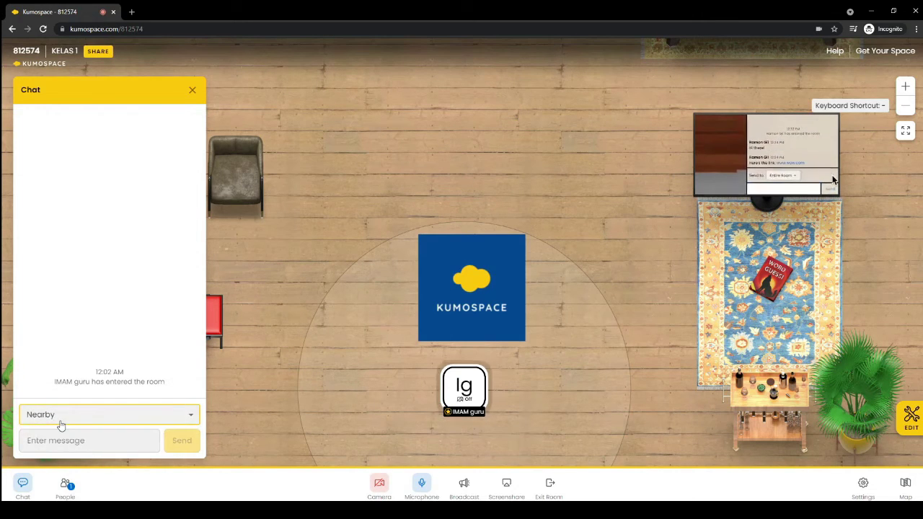
click(61, 422)
click(59, 380)
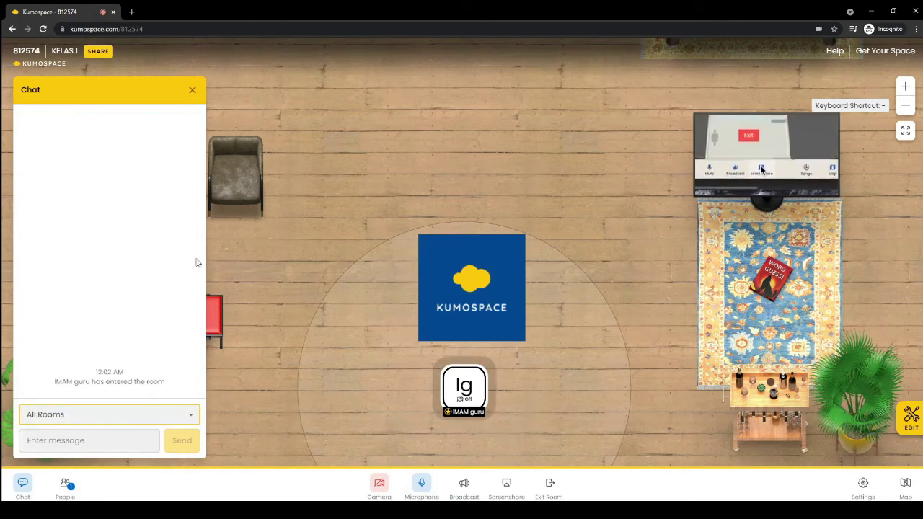
click(193, 91)
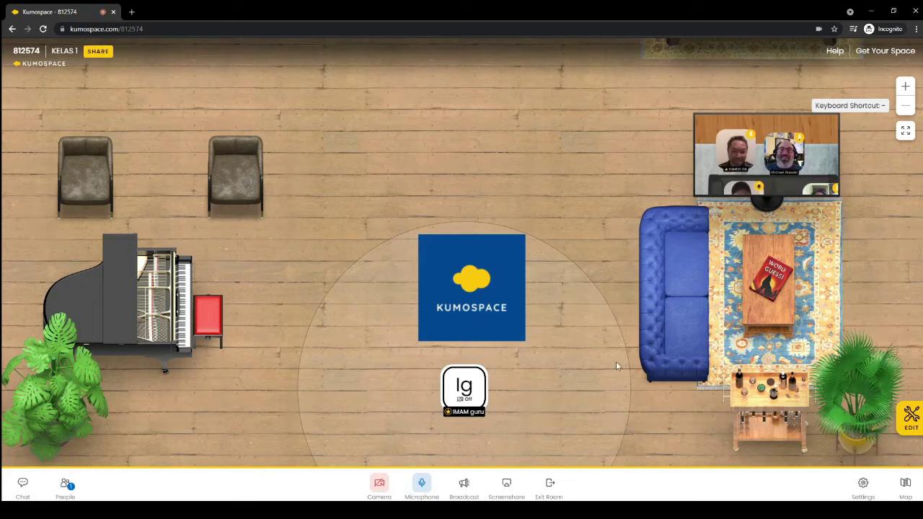
Walk the avatar above the KUMOSPACE sign, toggle the camera twice, and check the People list
click(396, 193)
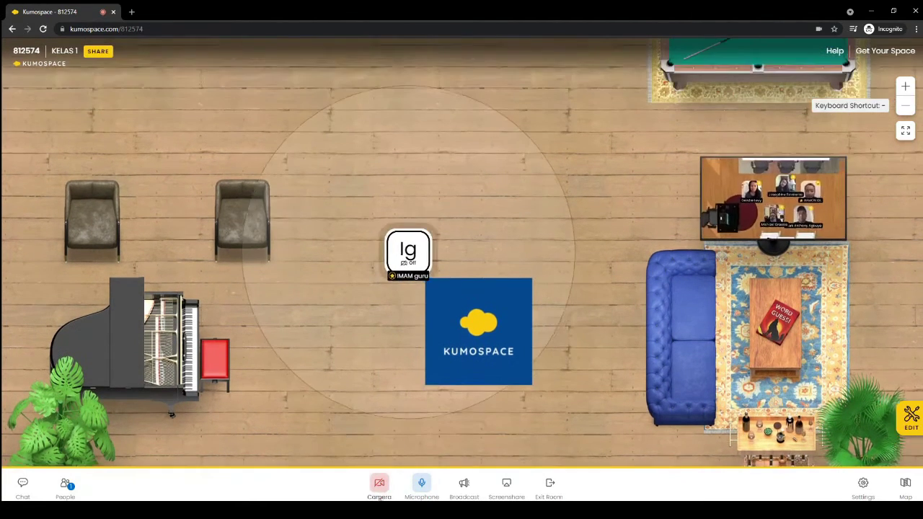
click(380, 486)
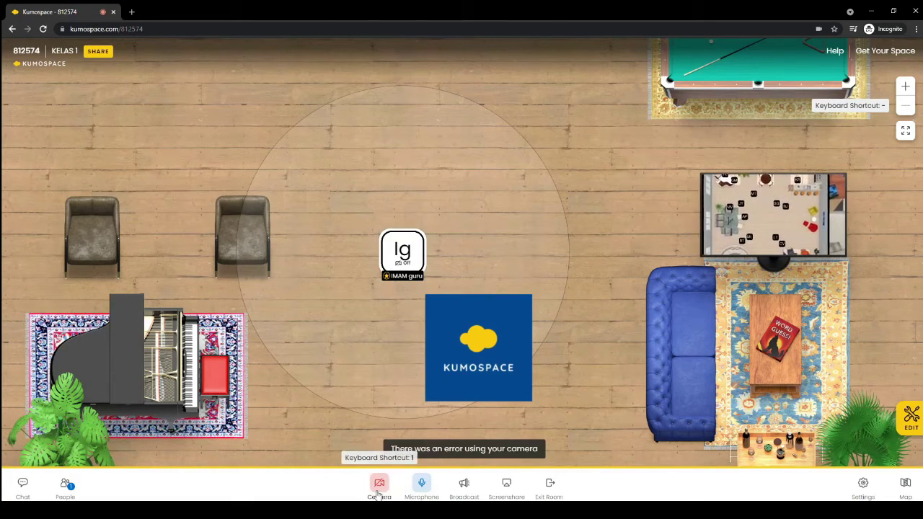
click(378, 492)
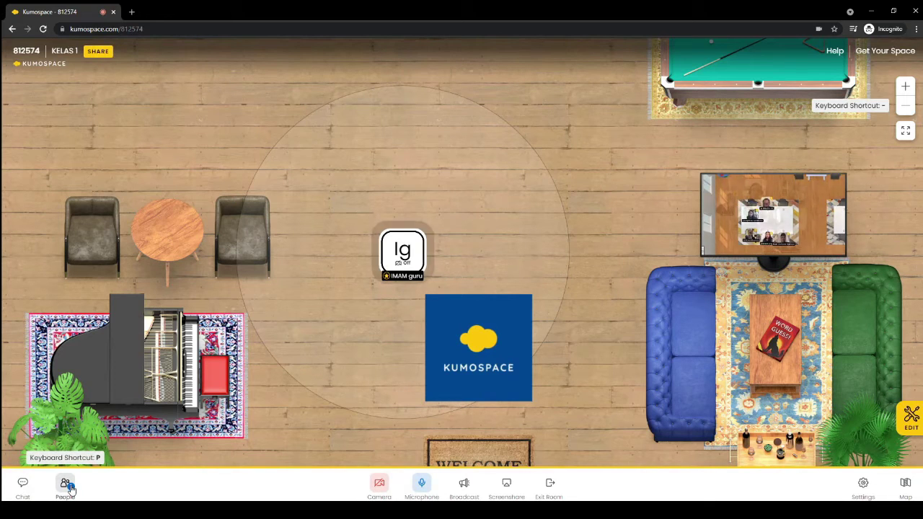
click(66, 484)
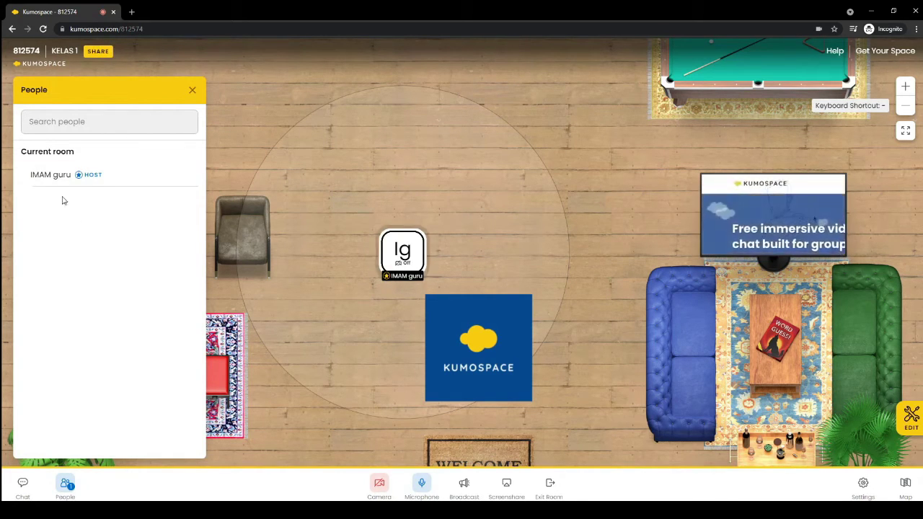
click(192, 91)
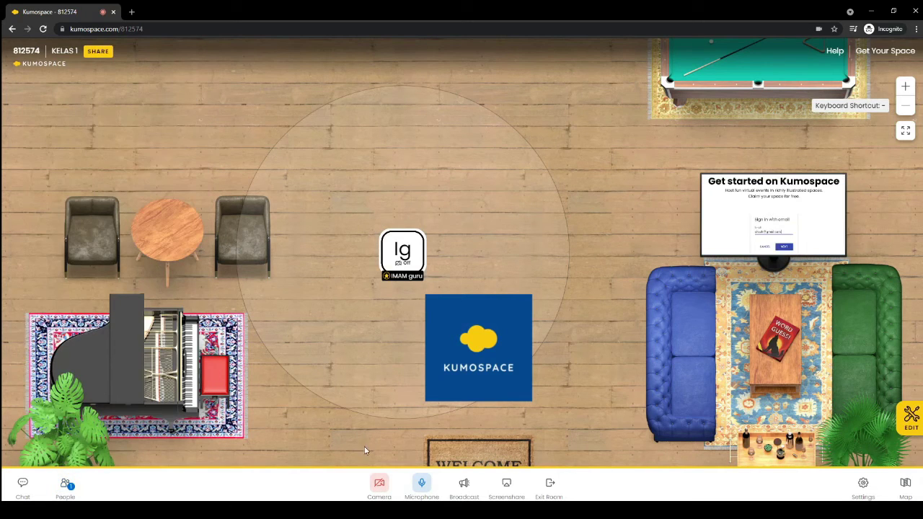
Toggle the microphone off and back on, then broadcast to everyone in all rooms
click(422, 485)
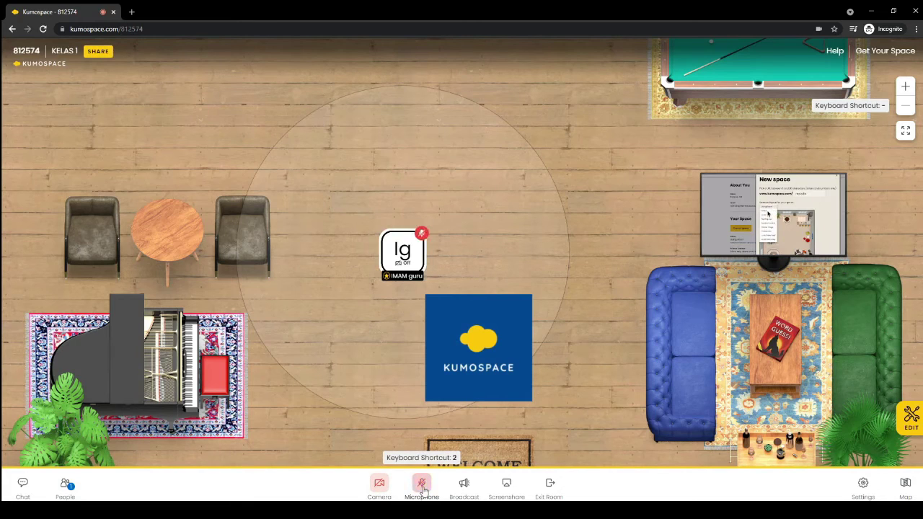
click(424, 488)
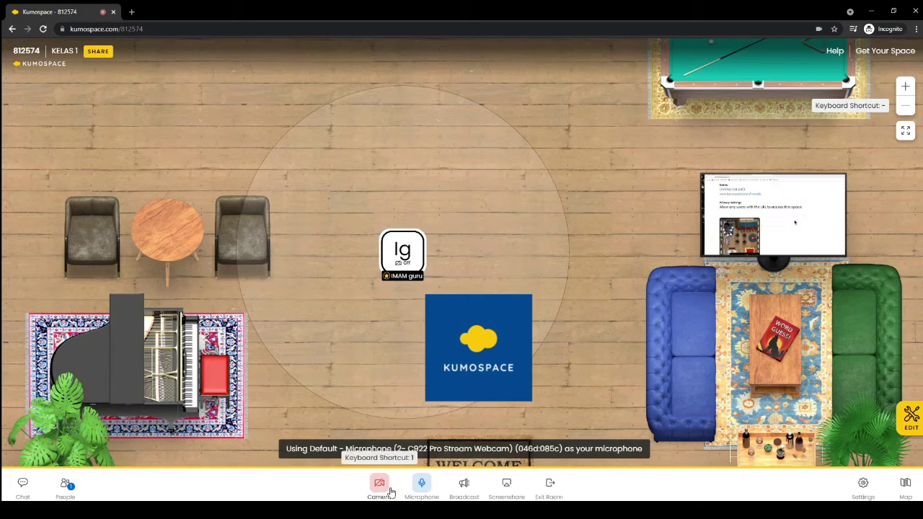
click(463, 486)
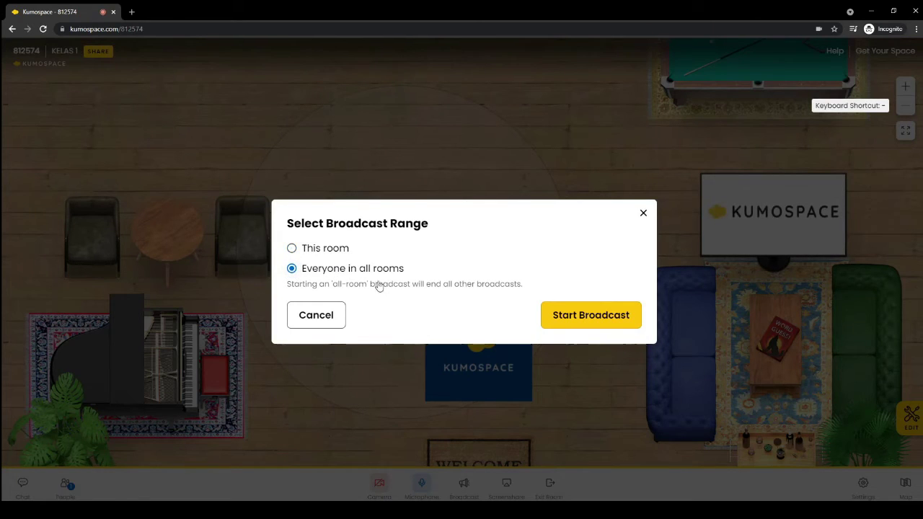
click(599, 320)
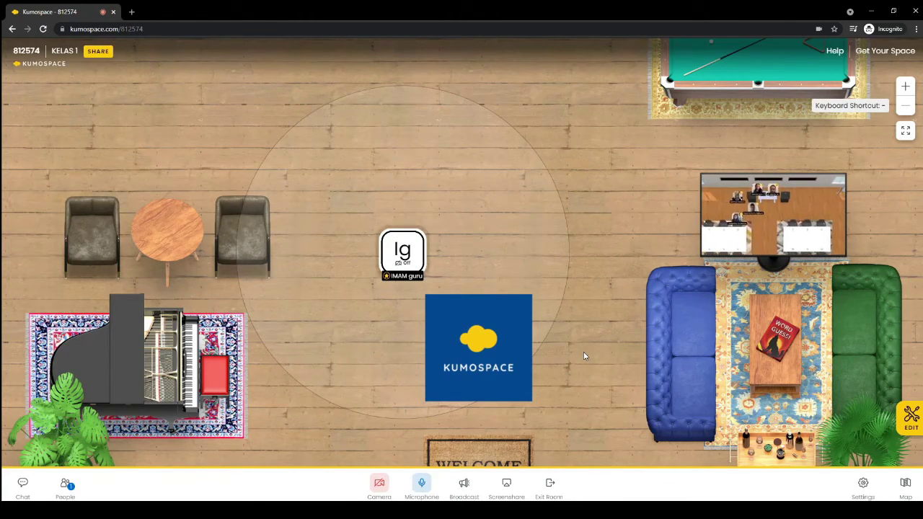
Restart the broadcast, then start a screen share reaching everyone in all rooms
click(473, 488)
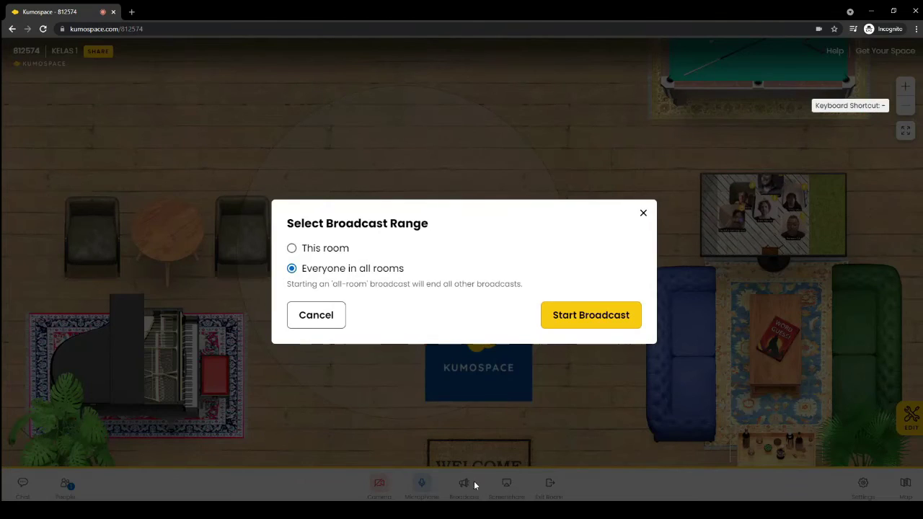
click(580, 320)
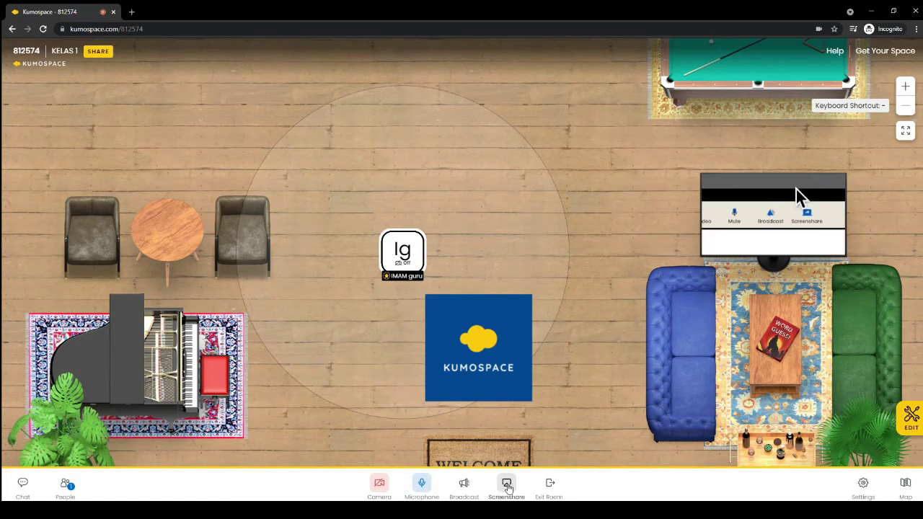
click(507, 488)
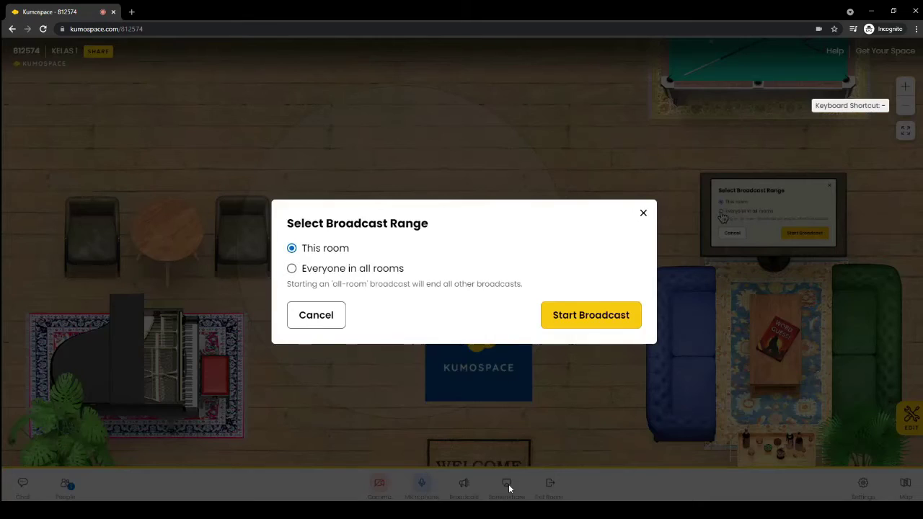
click(342, 269)
click(332, 255)
click(333, 268)
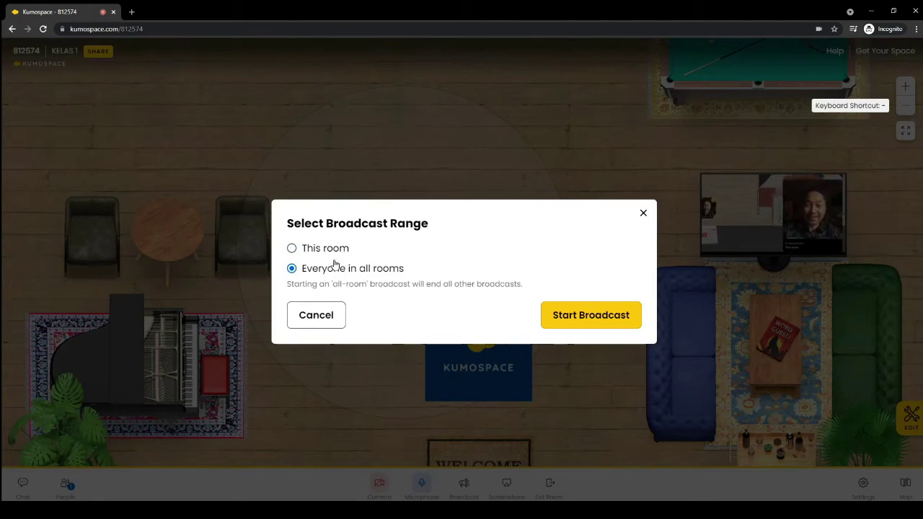
click(334, 253)
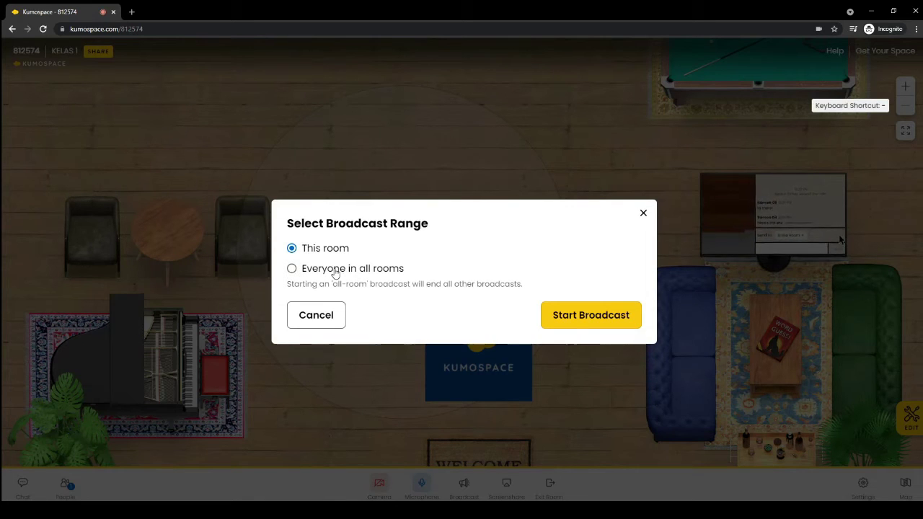
click(333, 270)
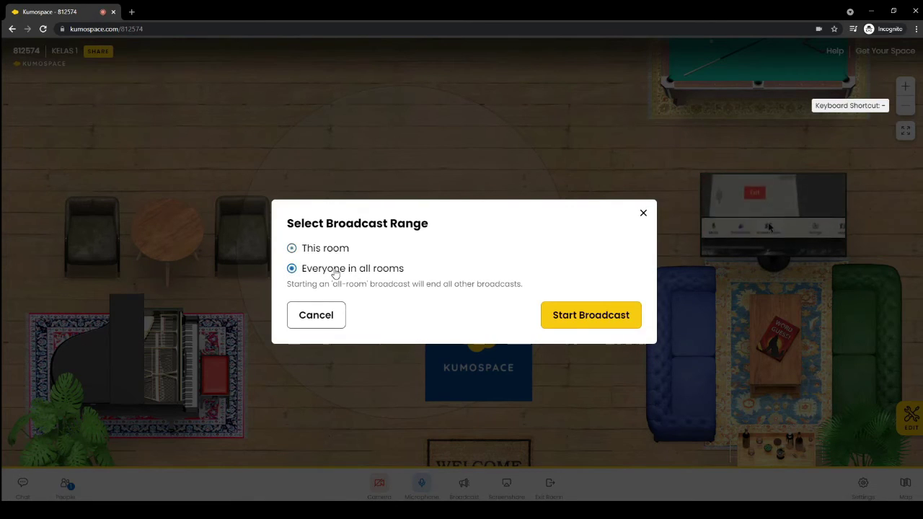
click(582, 319)
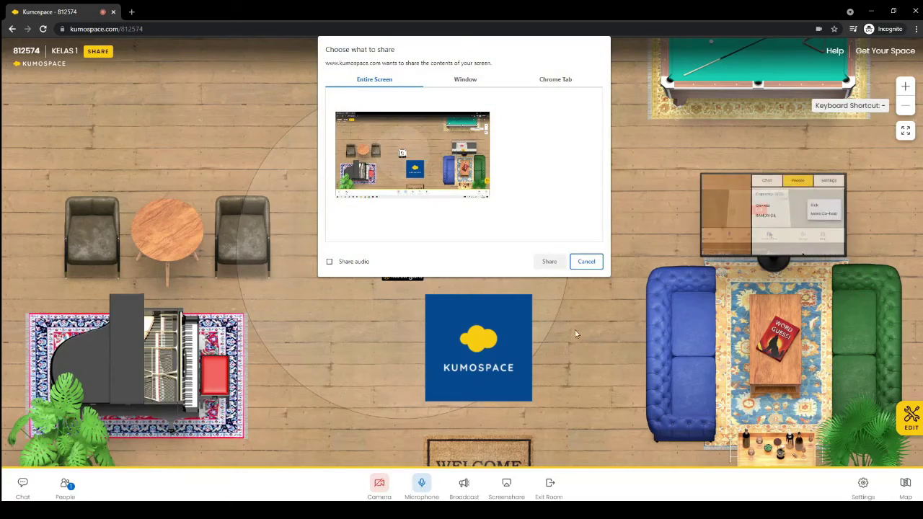
Browse the entire-screen, window and tab sharing options, then cancel without sharing
click(471, 82)
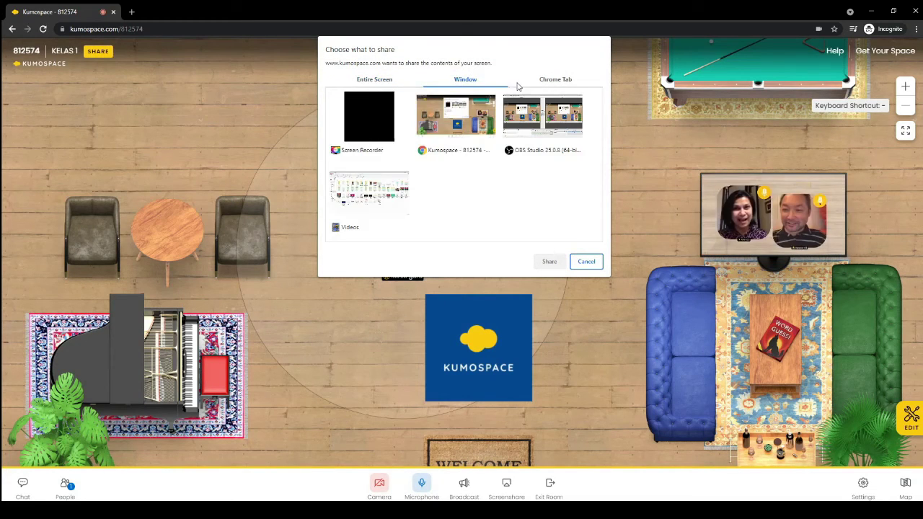
click(373, 81)
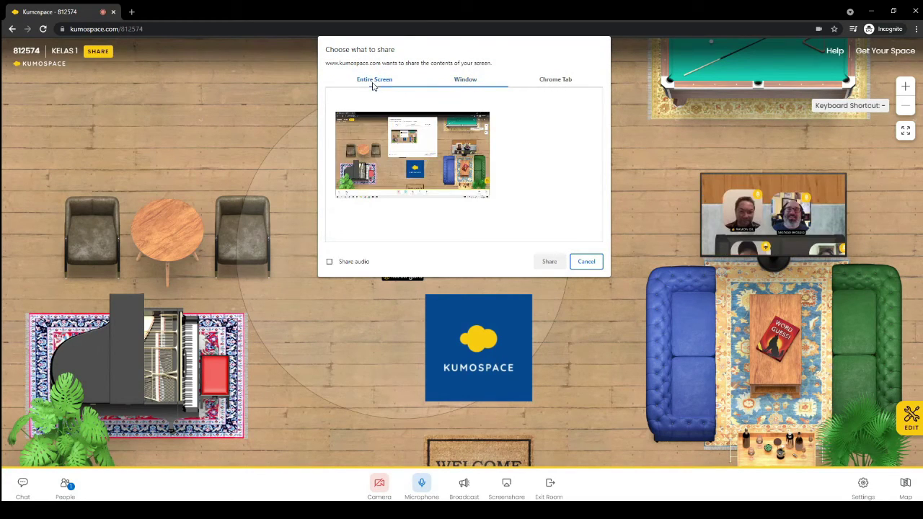
click(466, 81)
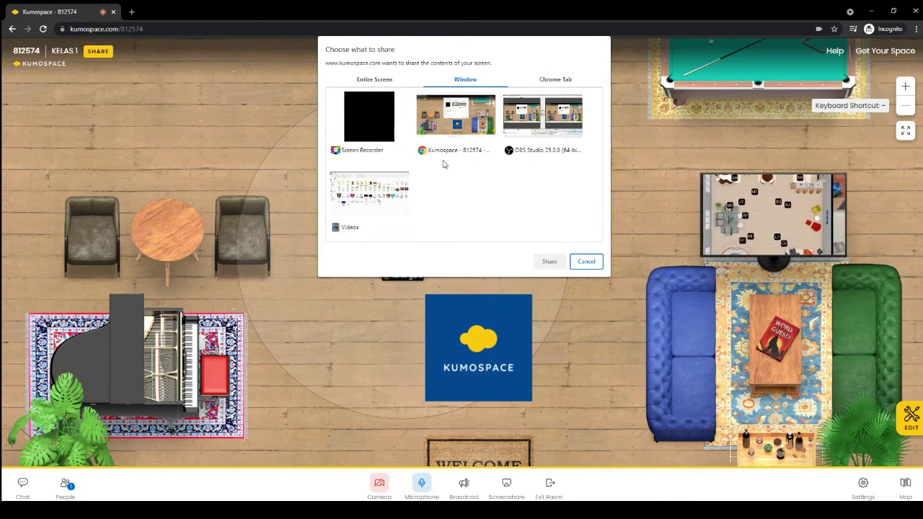
click(382, 83)
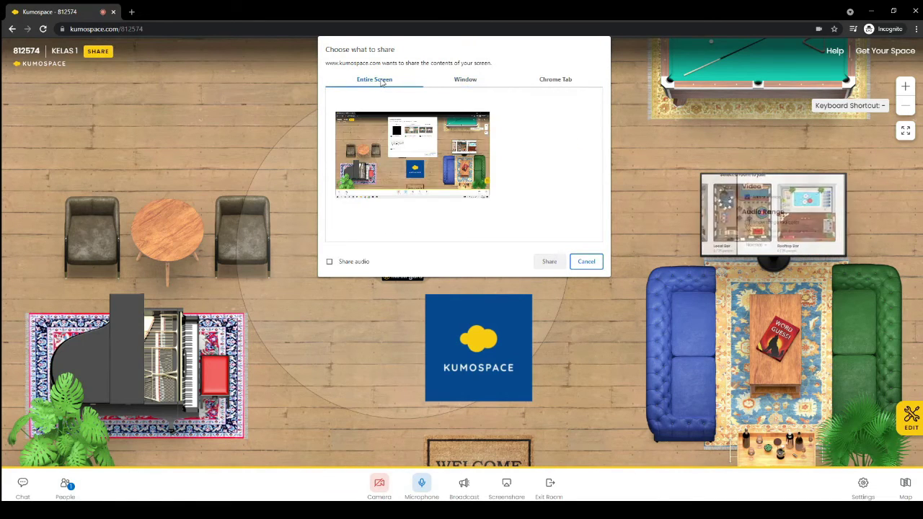
click(579, 86)
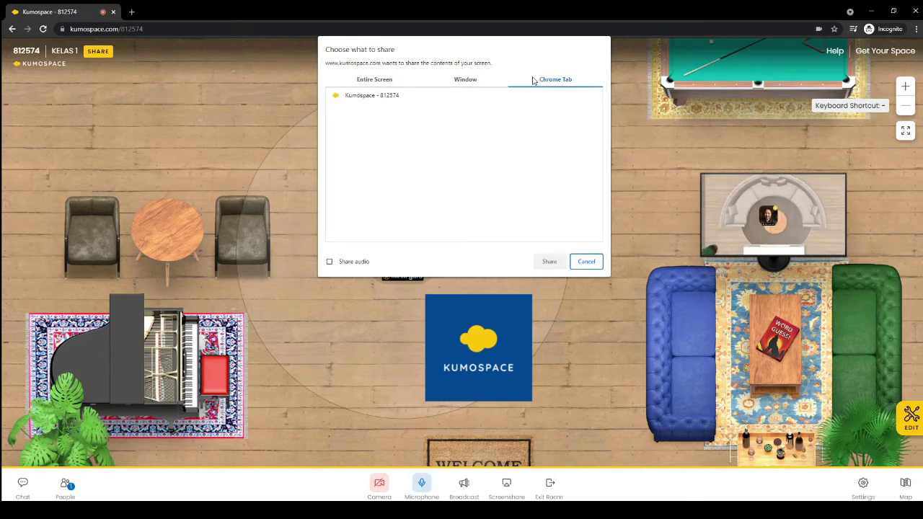
click(464, 88)
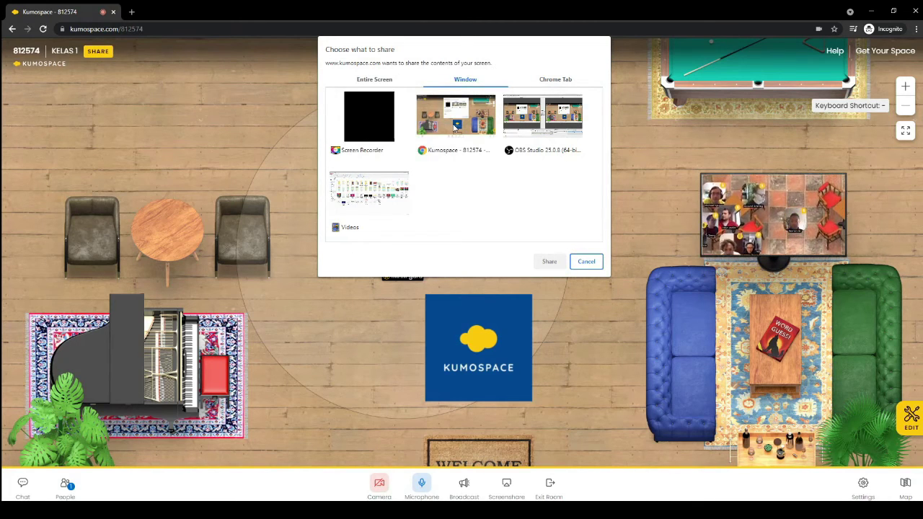
click(384, 82)
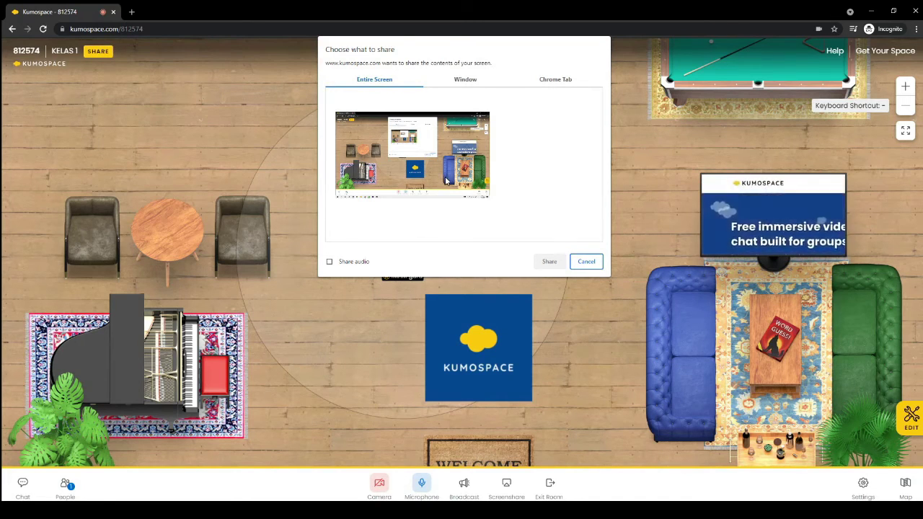
click(586, 262)
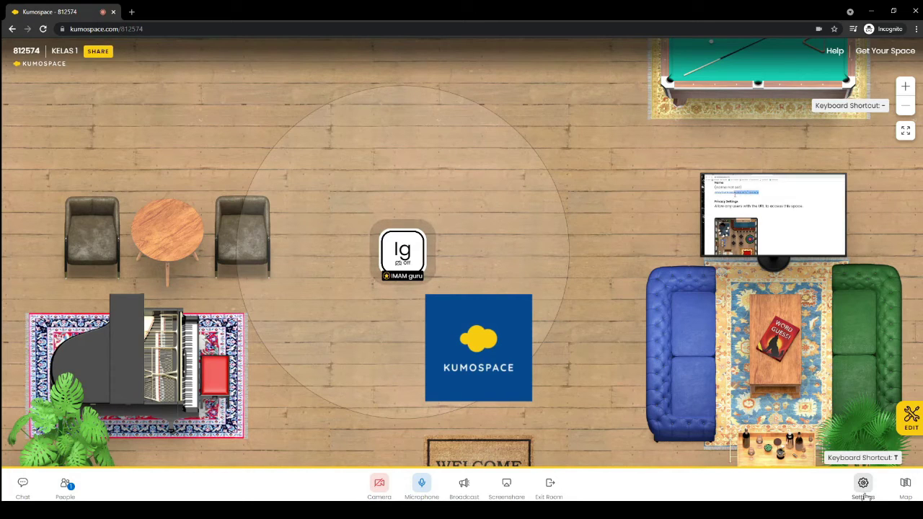
In Settings, try switching to the other webcam and keep the default microphone
click(865, 492)
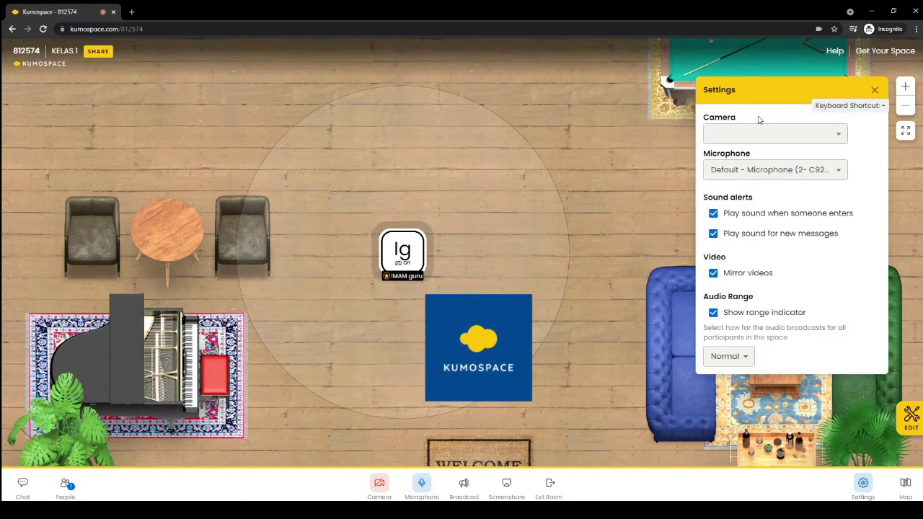
click(765, 137)
click(770, 150)
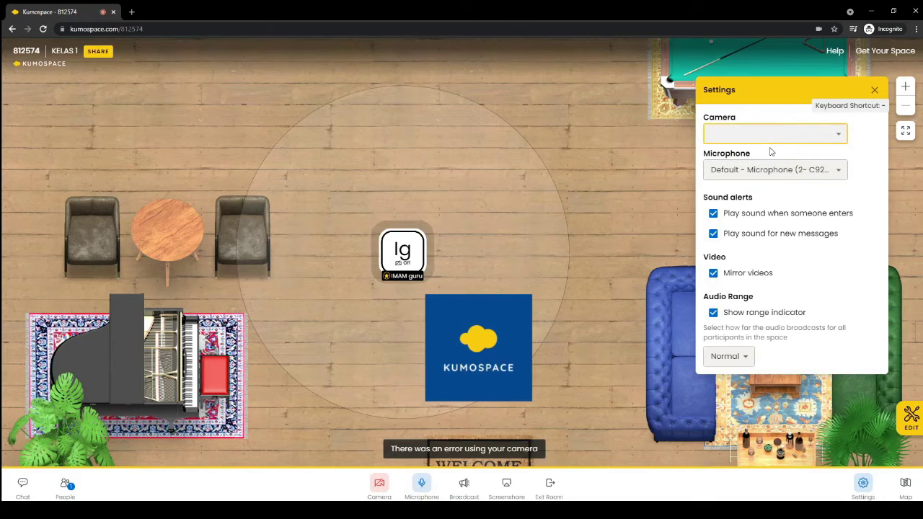
click(773, 170)
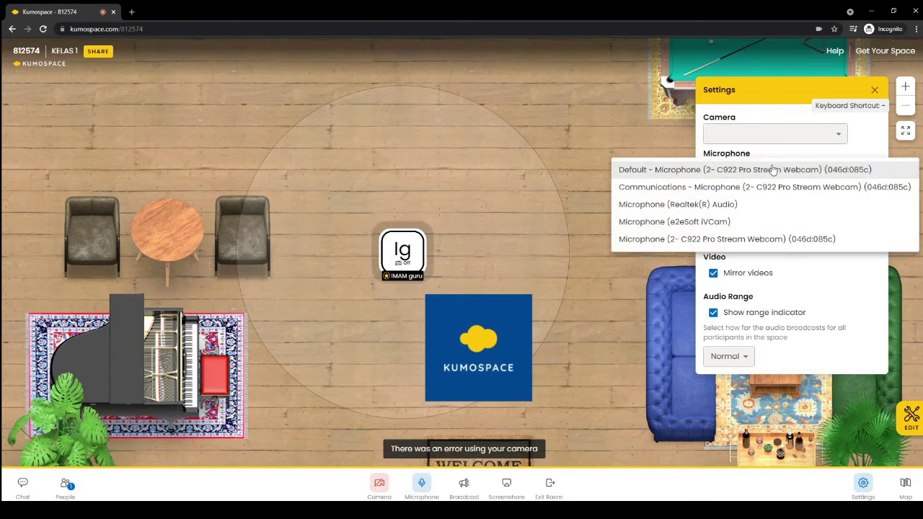
click(804, 285)
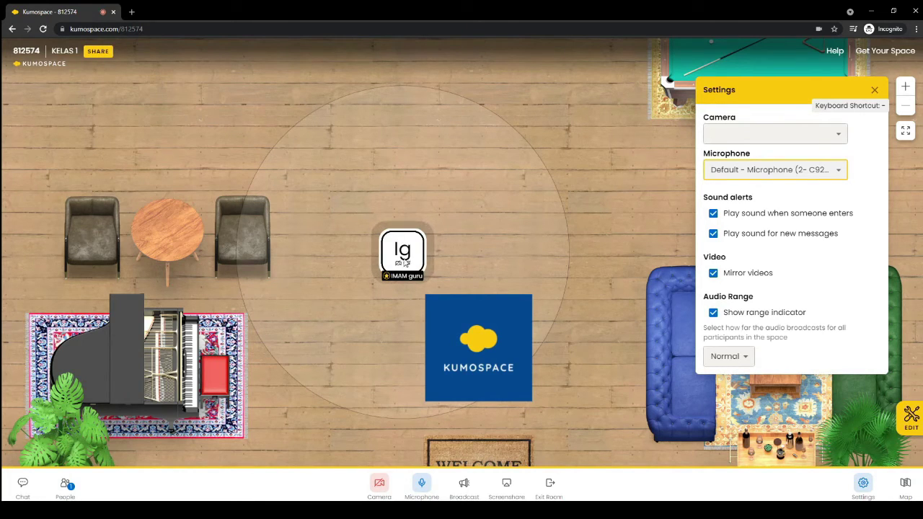
Look through the Audio Range options and description without changing anything
click(728, 356)
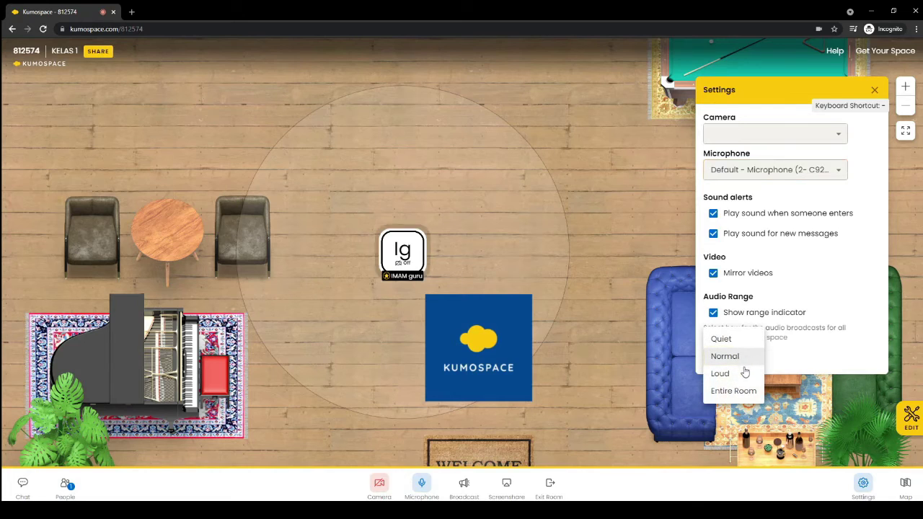
click(778, 352)
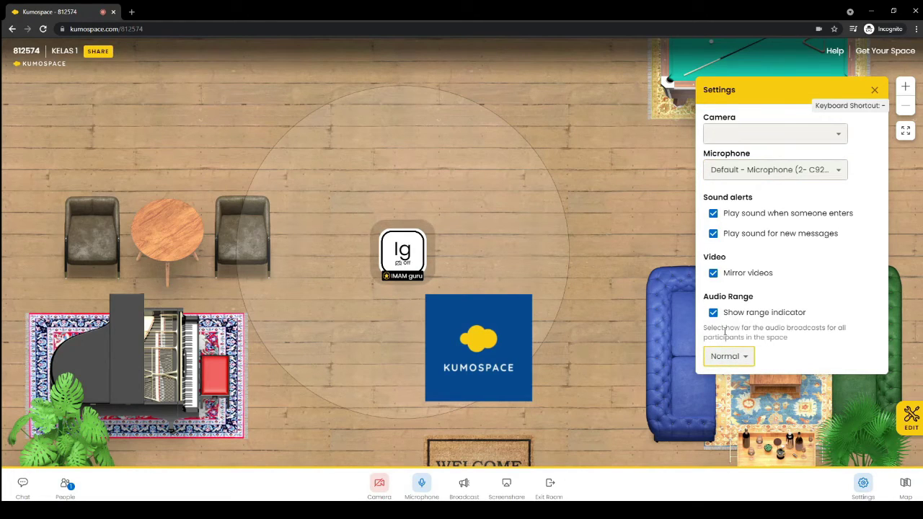
drag(725, 331, 788, 338)
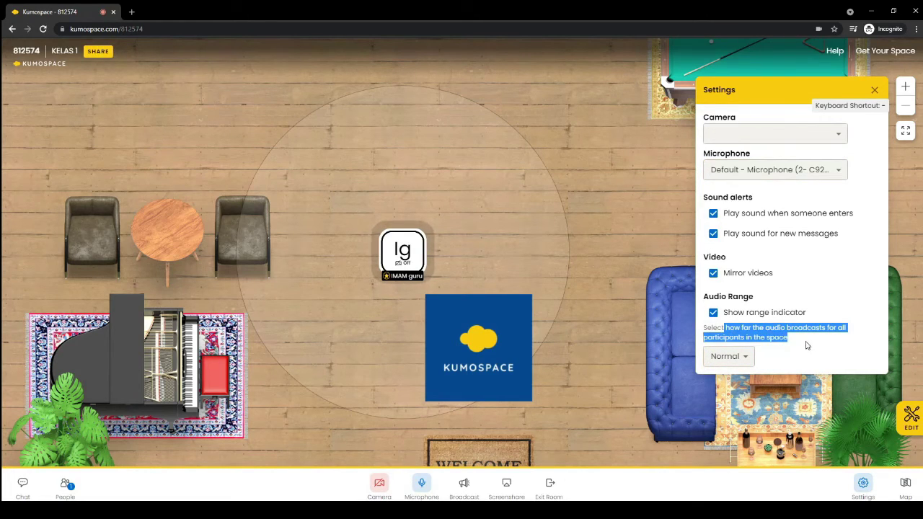
click(807, 345)
click(737, 359)
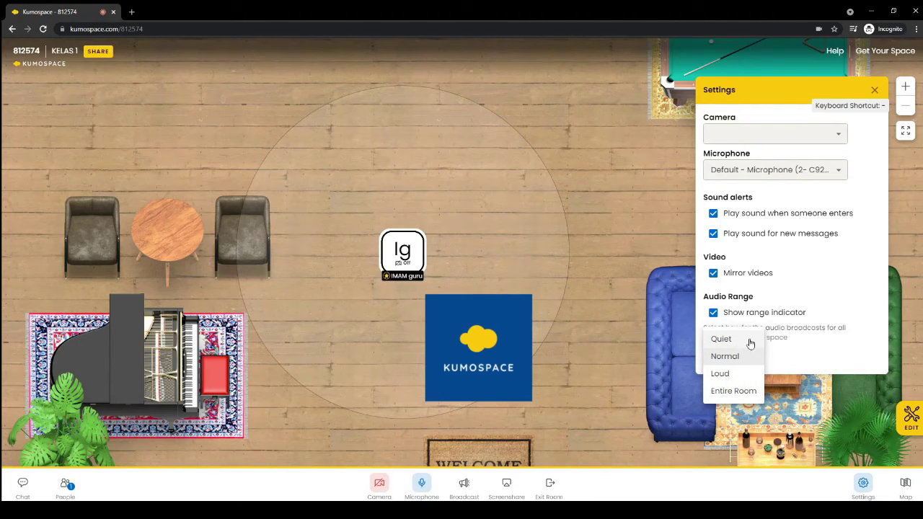
click(793, 369)
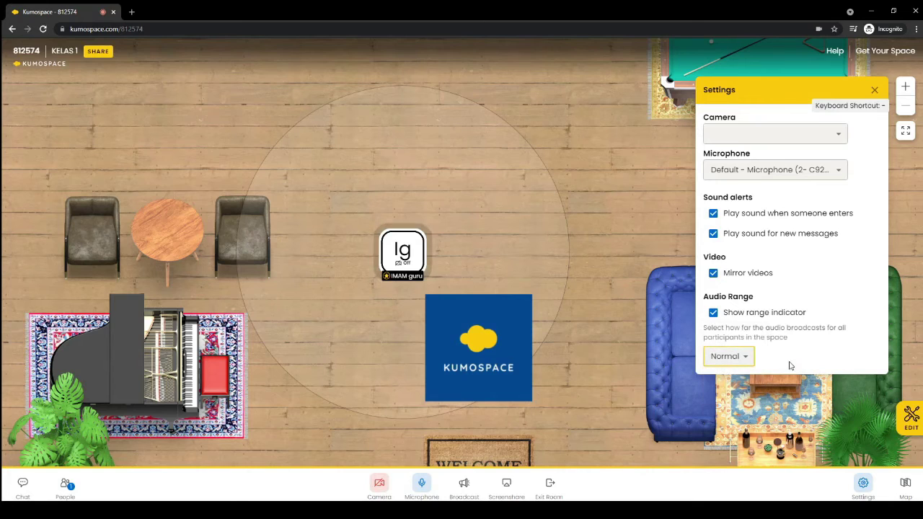
Try Quiet, Loud and Entire Room, settle on Loud, and close Settings
click(735, 359)
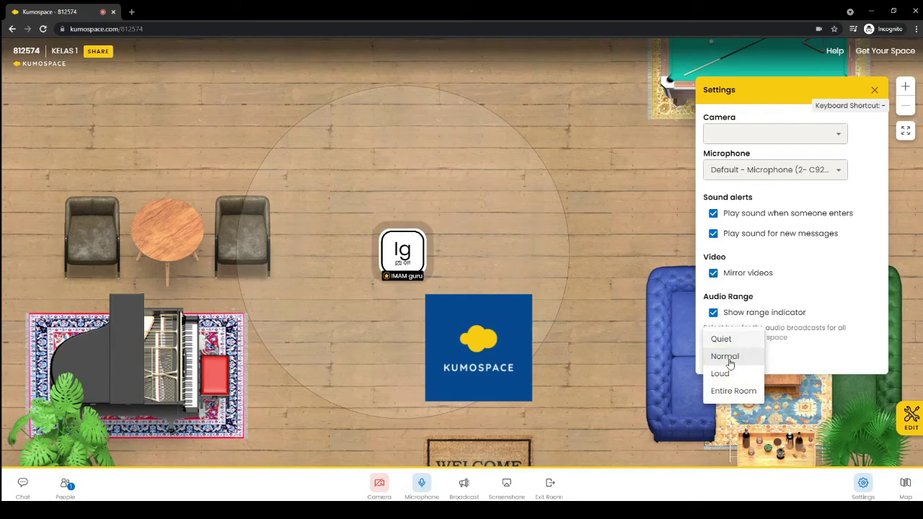
click(732, 339)
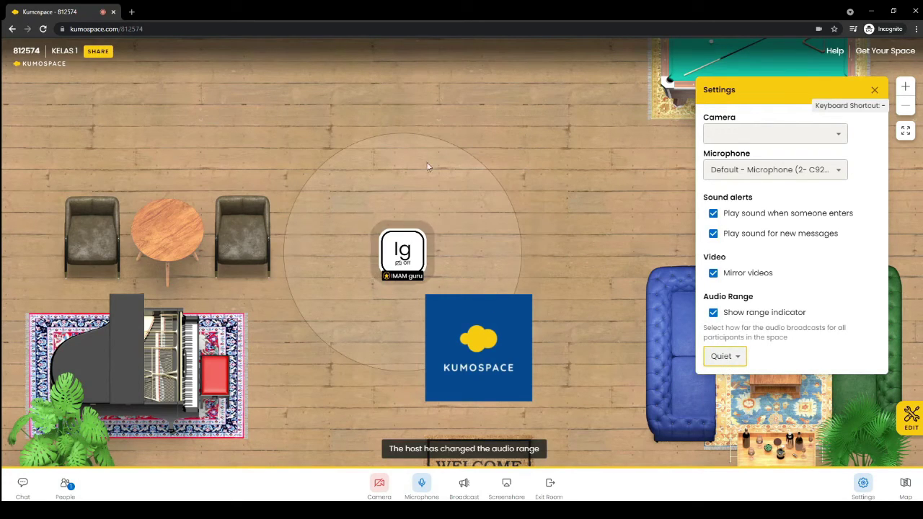
click(736, 356)
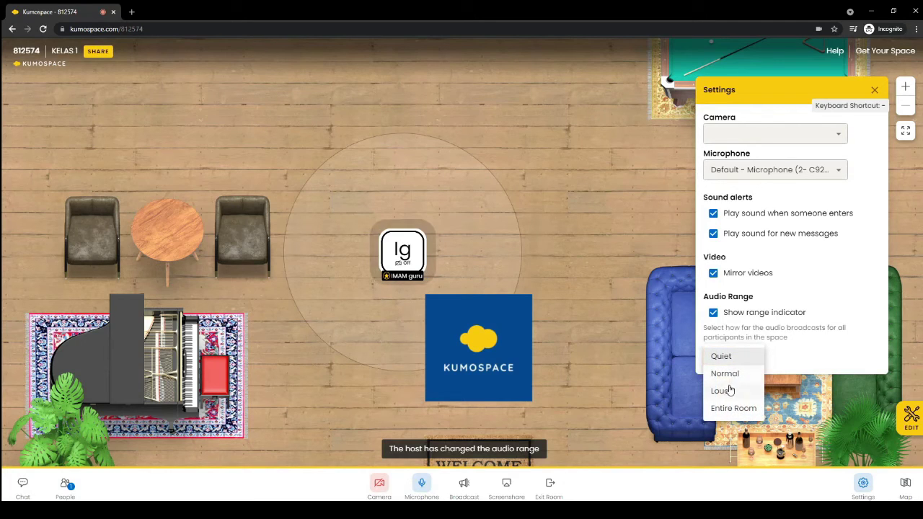
click(727, 391)
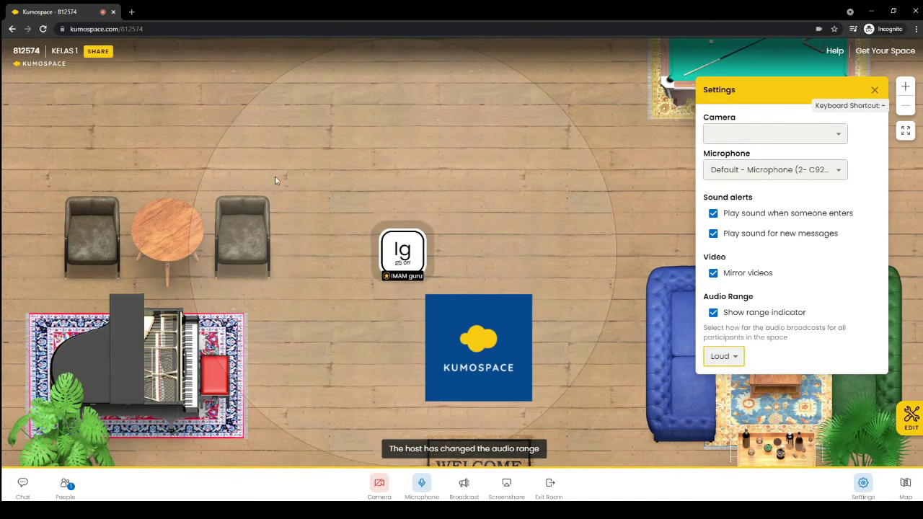
click(736, 360)
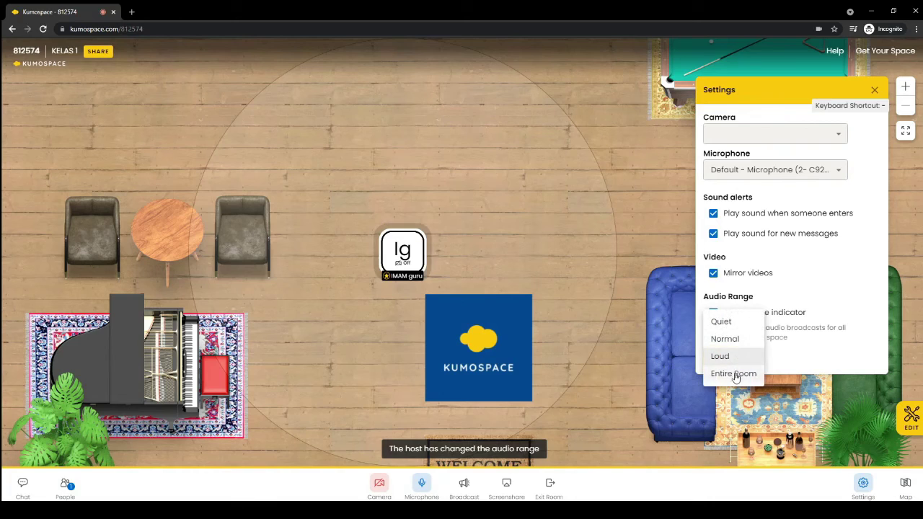
click(738, 374)
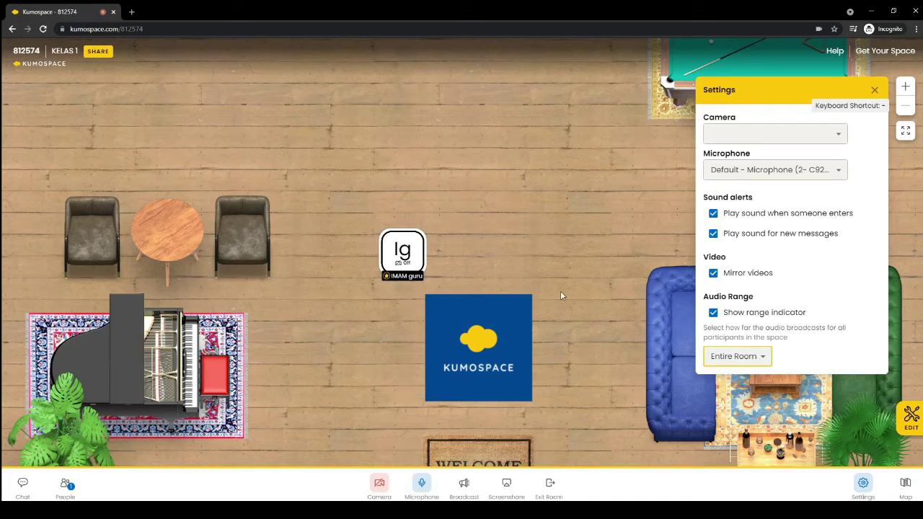
click(755, 360)
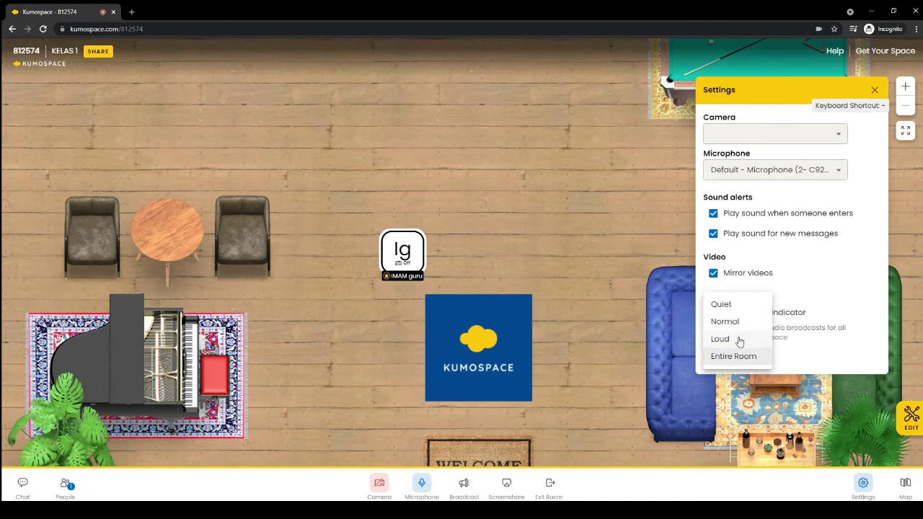
click(739, 339)
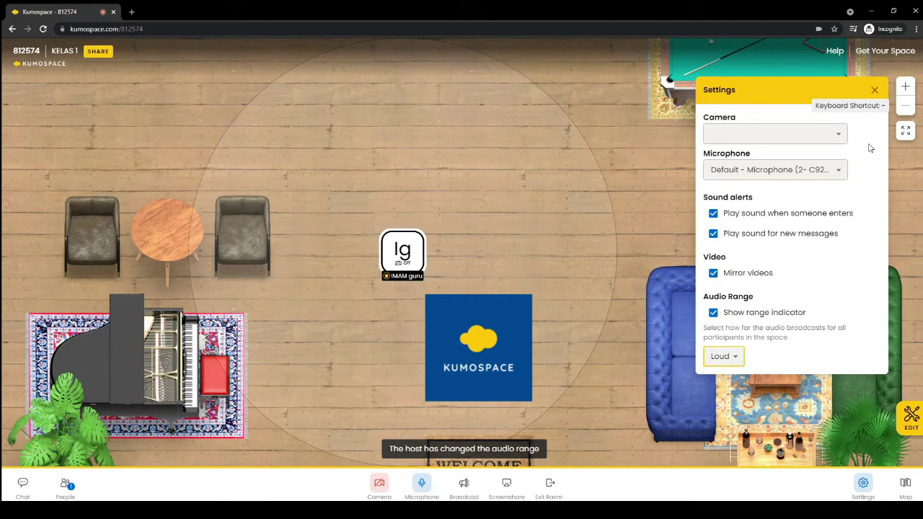
click(875, 92)
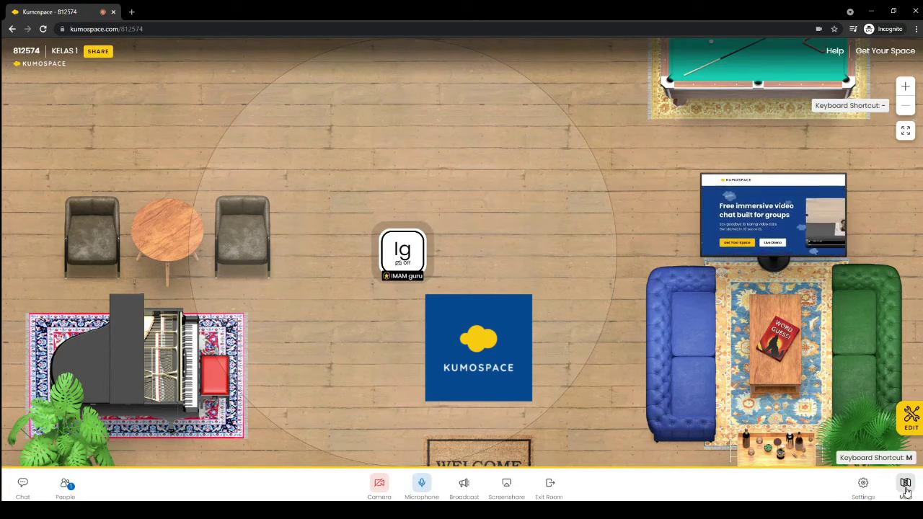
click(906, 490)
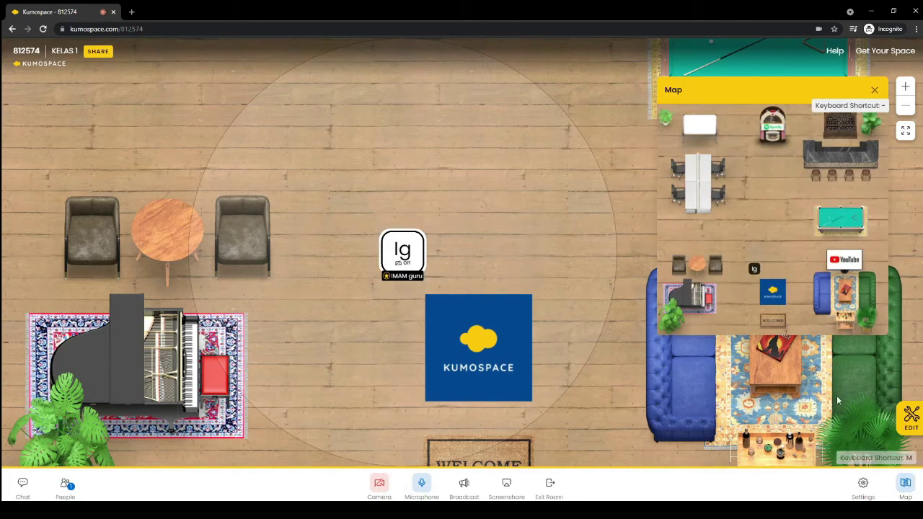
drag(875, 155, 492, 172)
drag(402, 107, 668, 131)
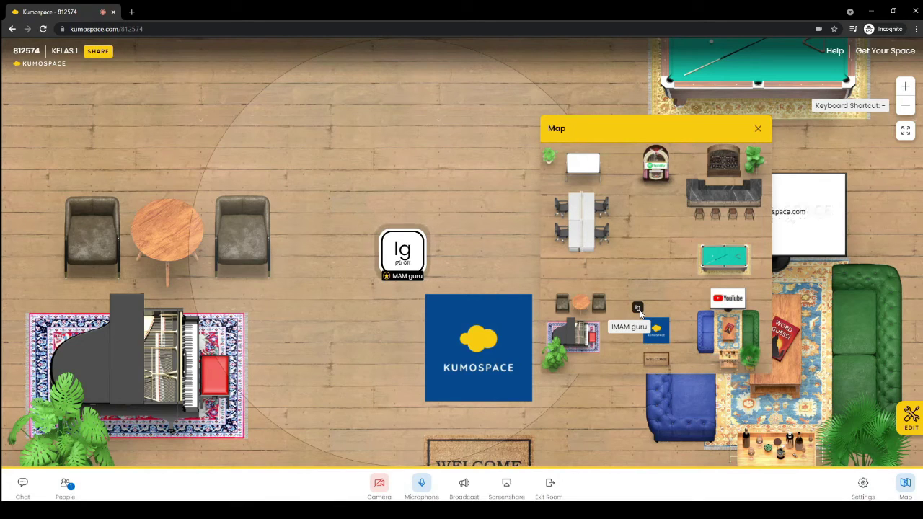
click(757, 132)
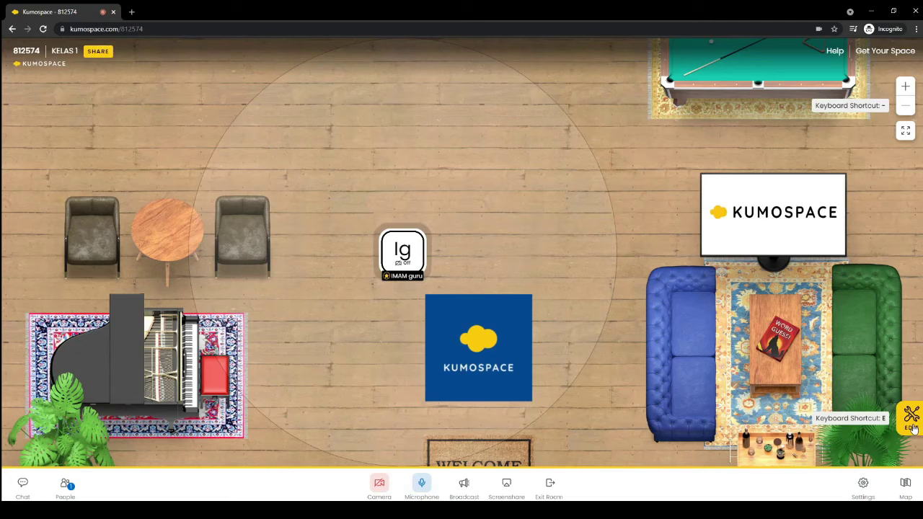
In Customize Room, switch the flooring from grey marble to dark Wood Planks
click(911, 427)
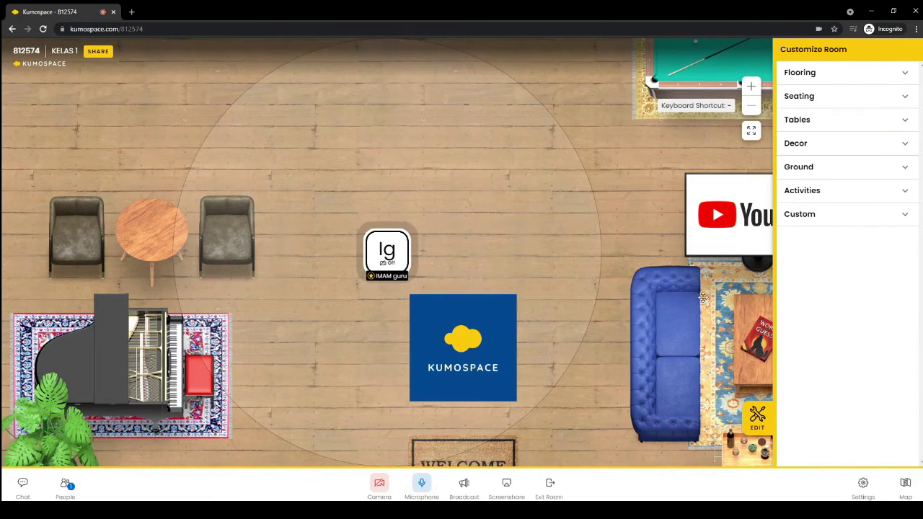
click(677, 382)
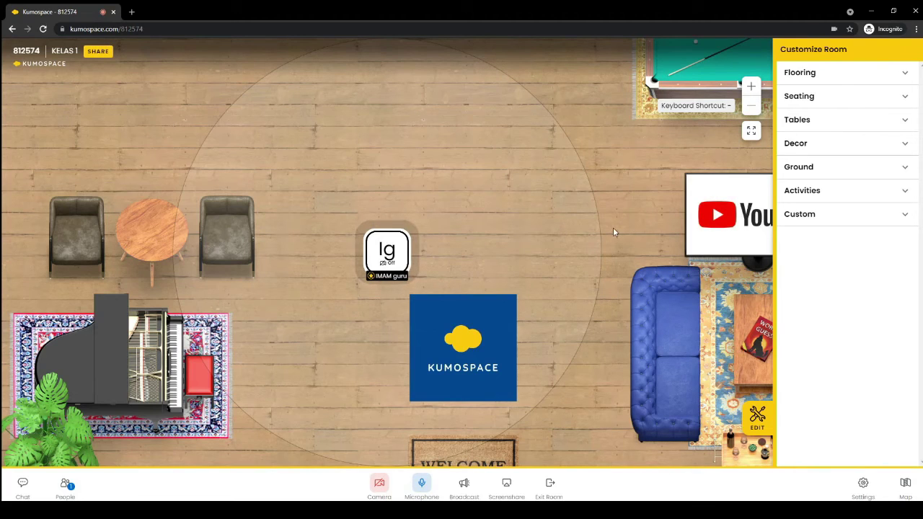
click(840, 76)
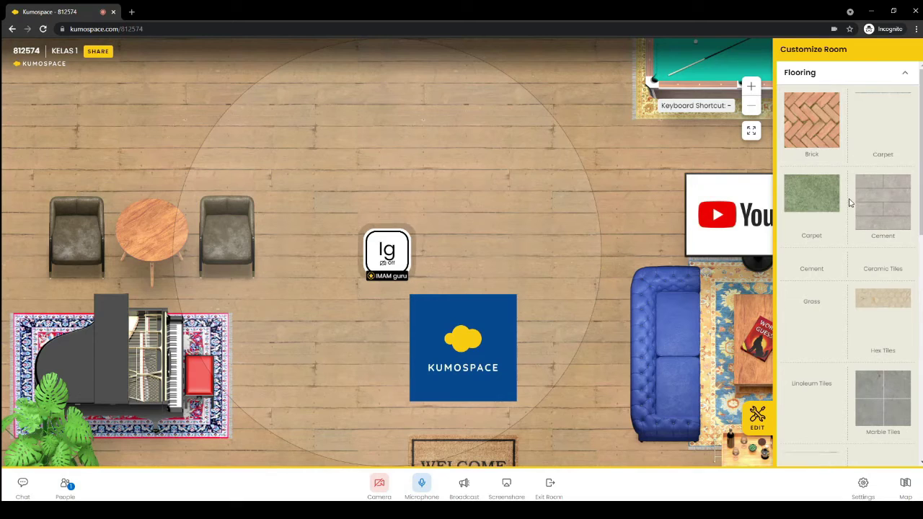
scroll(844, 208, down, 1)
scroll(841, 224, down, 2)
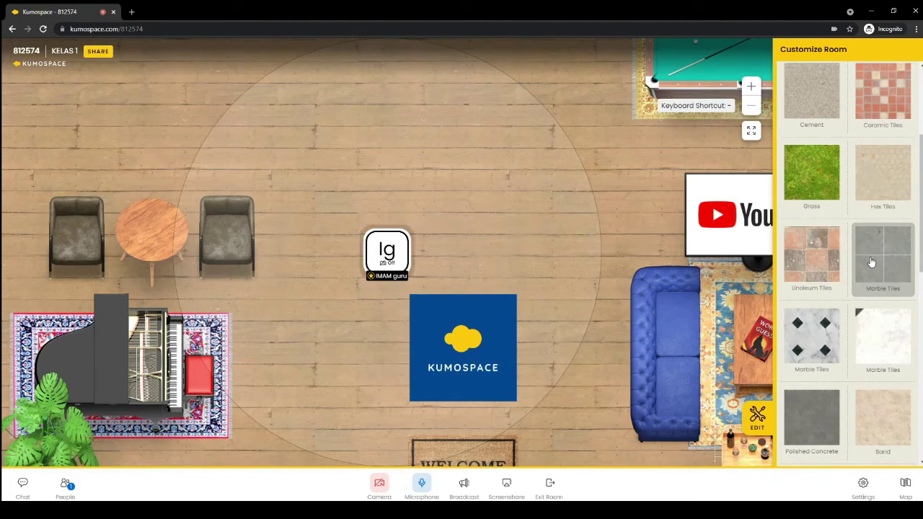
scroll(828, 356, down, 1)
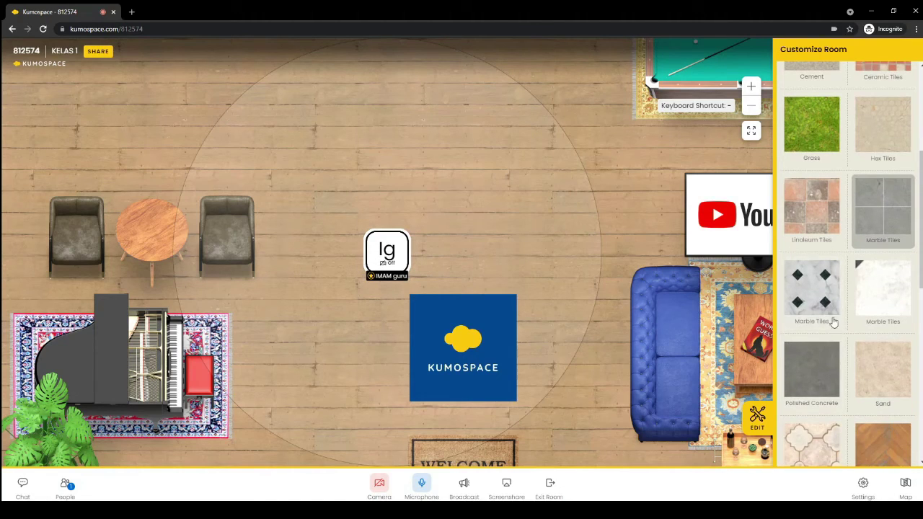
click(869, 239)
scroll(622, 300, down, 2)
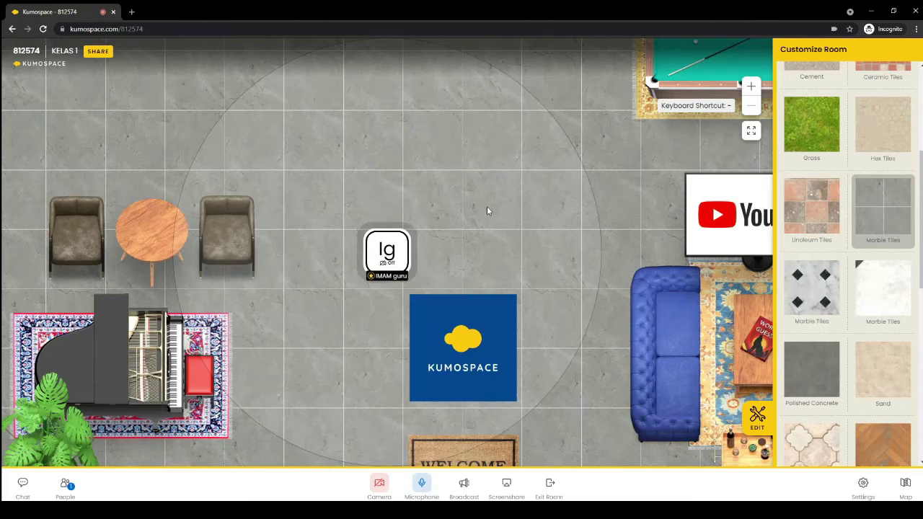
scroll(880, 348, down, 3)
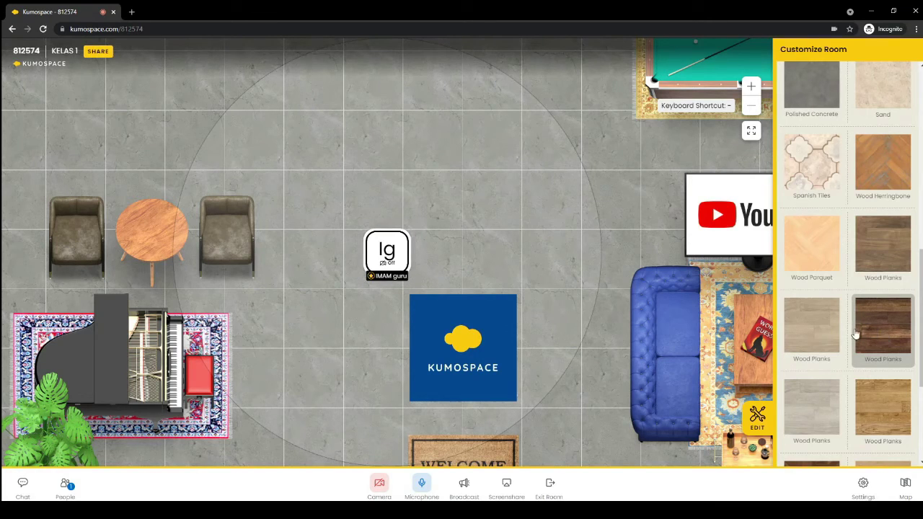
click(856, 330)
scroll(836, 346, down, 2)
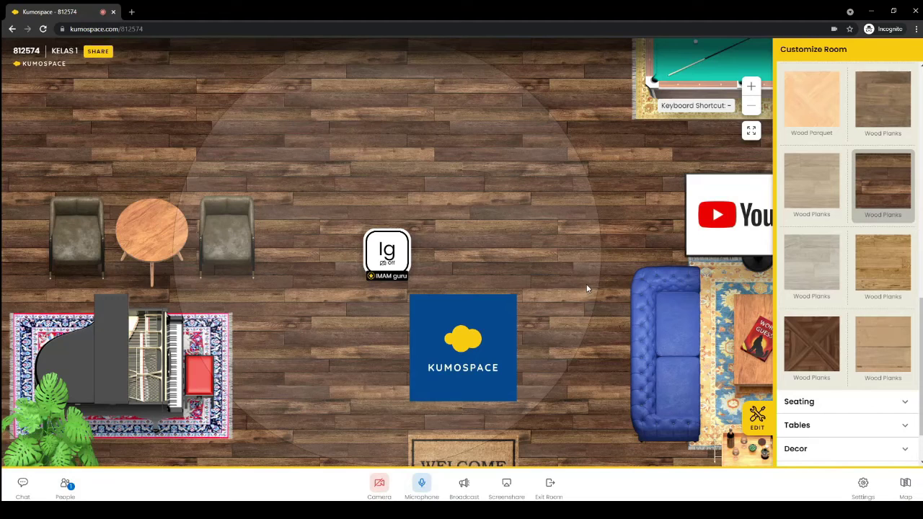
scroll(818, 343, down, 2)
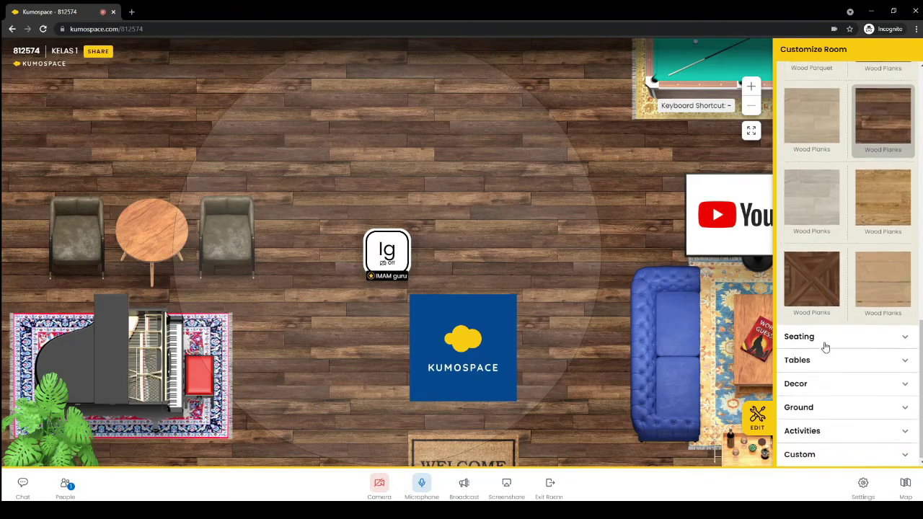
Expand the Seating choices and walk the avatar right across the room
click(818, 339)
scroll(818, 335, down, 3)
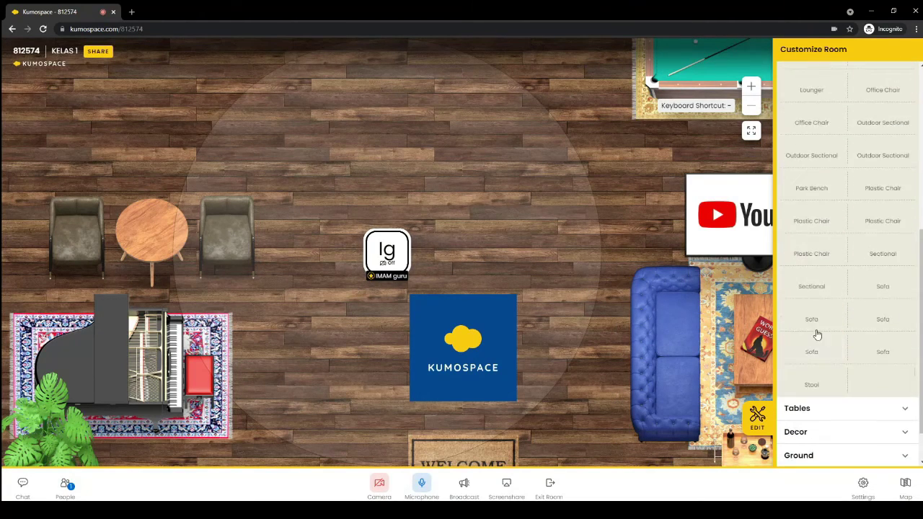
scroll(815, 317, up, 4)
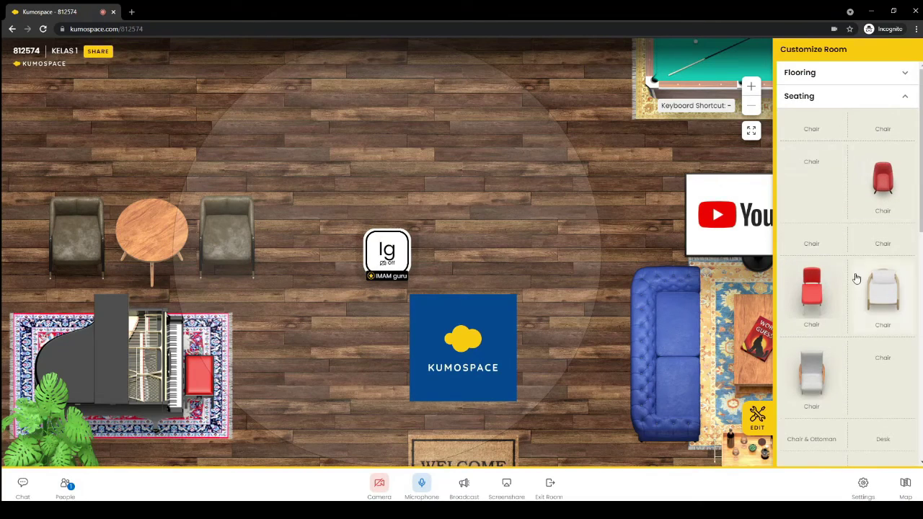
scroll(855, 282, down, 3)
scroll(855, 283, down, 2)
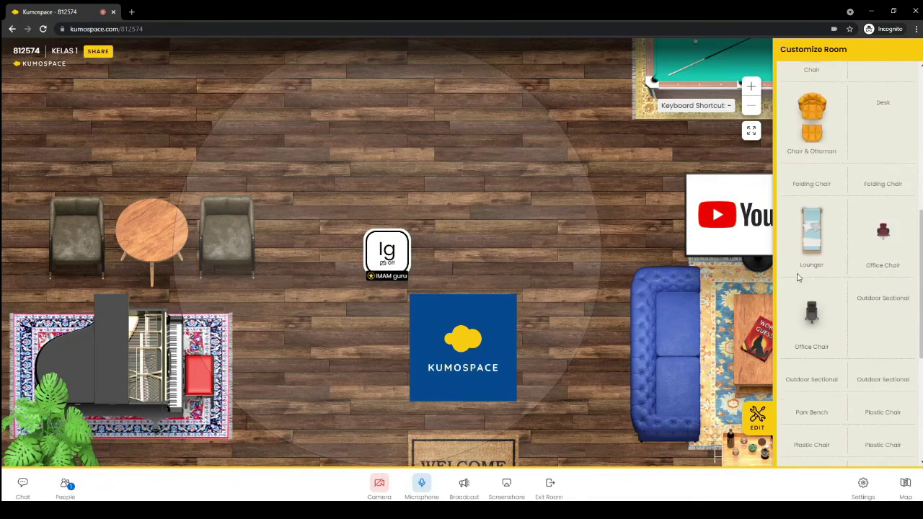
scroll(610, 281, up, 2)
scroll(610, 278, down, 2)
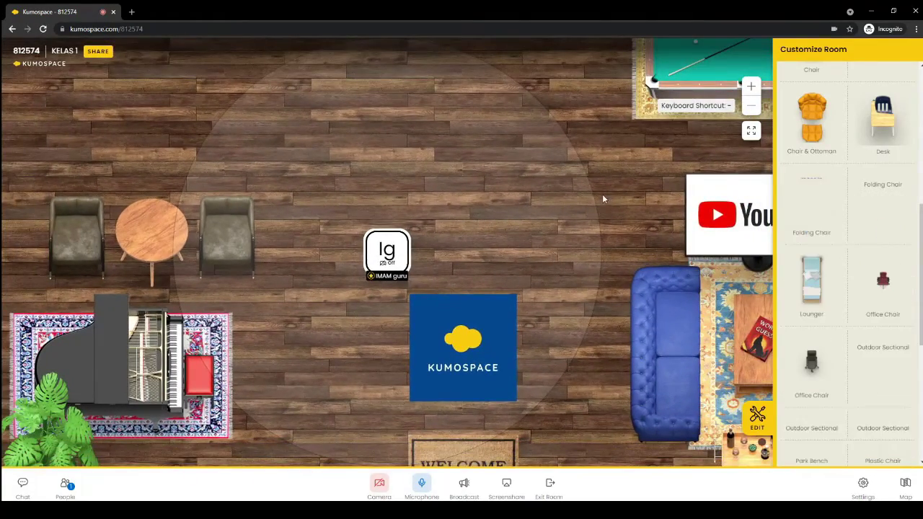
key(Right)
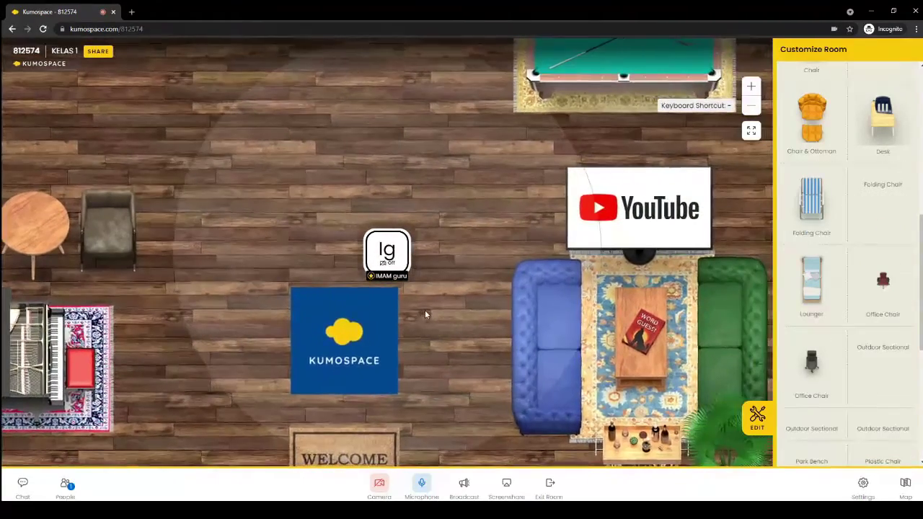
key(Right)
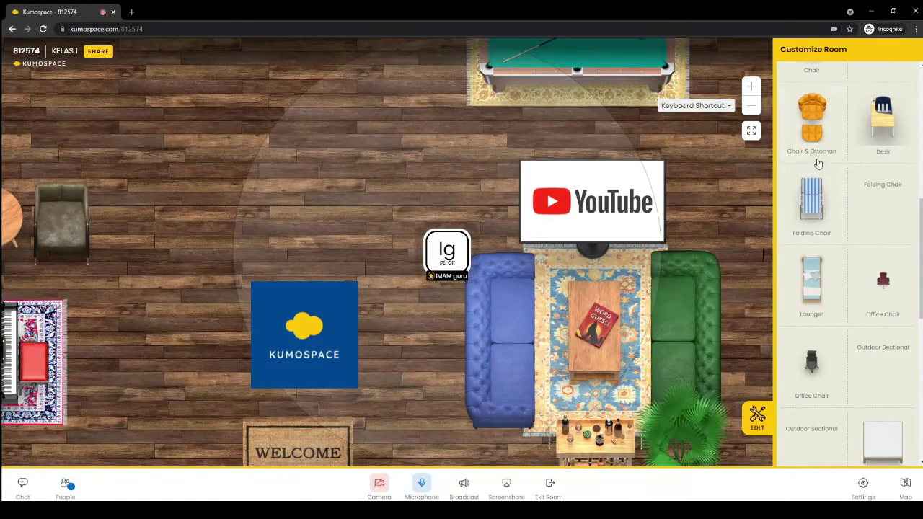
scroll(824, 268, up, 2)
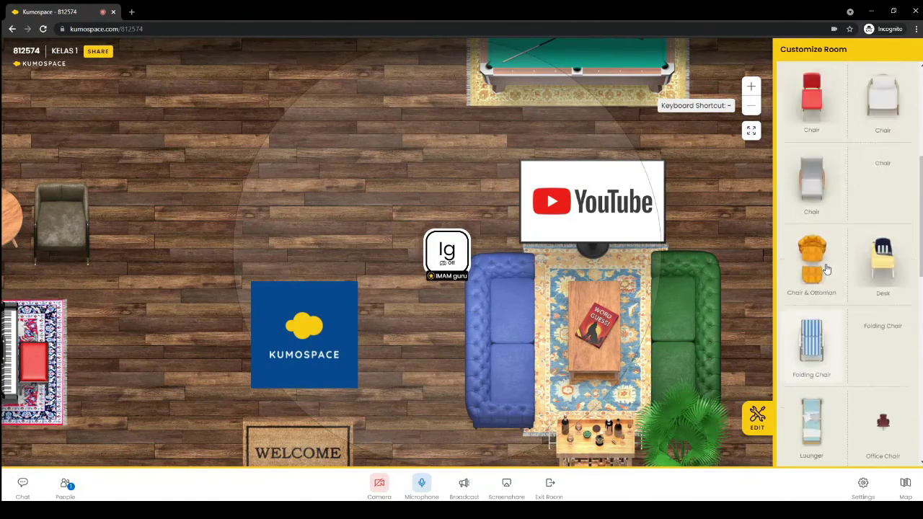
scroll(826, 271, down, 2)
scroll(826, 271, down, 3)
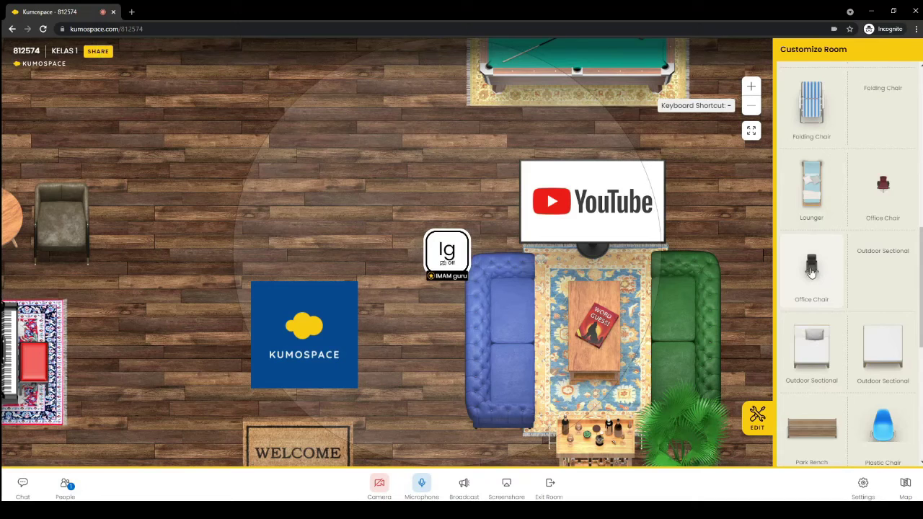
Place the Office Chair on the upper-left floor above the Kumospace sign
click(815, 285)
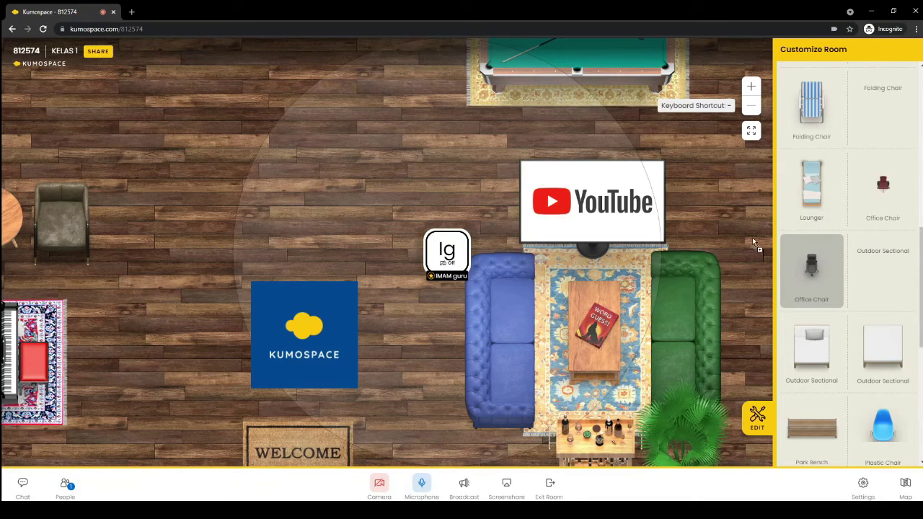
key(Escape)
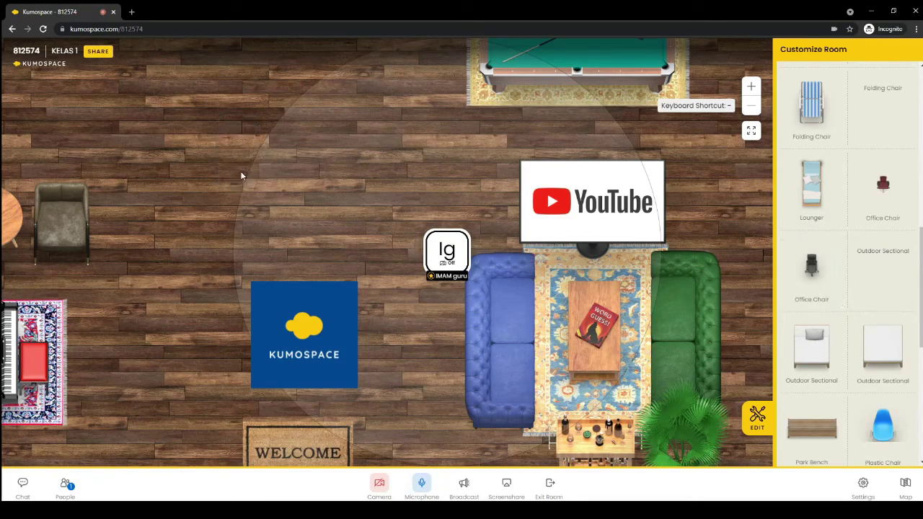
click(241, 173)
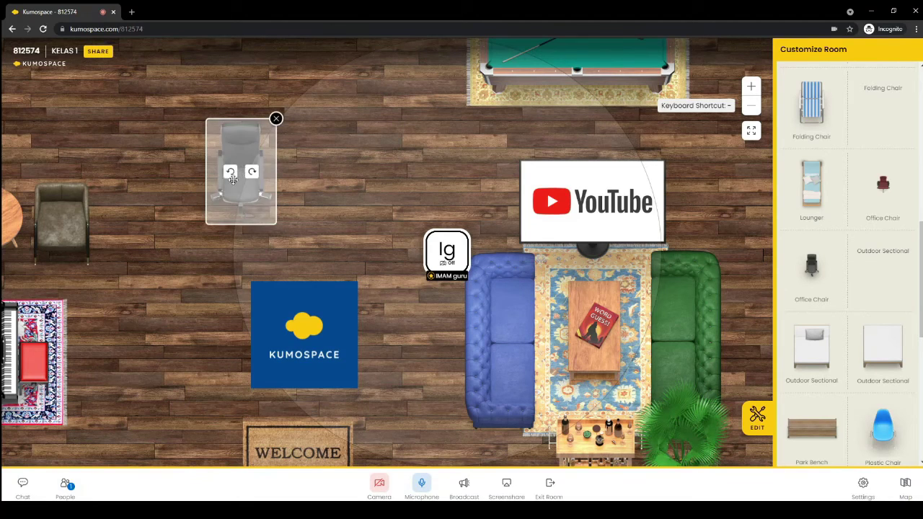
click(285, 222)
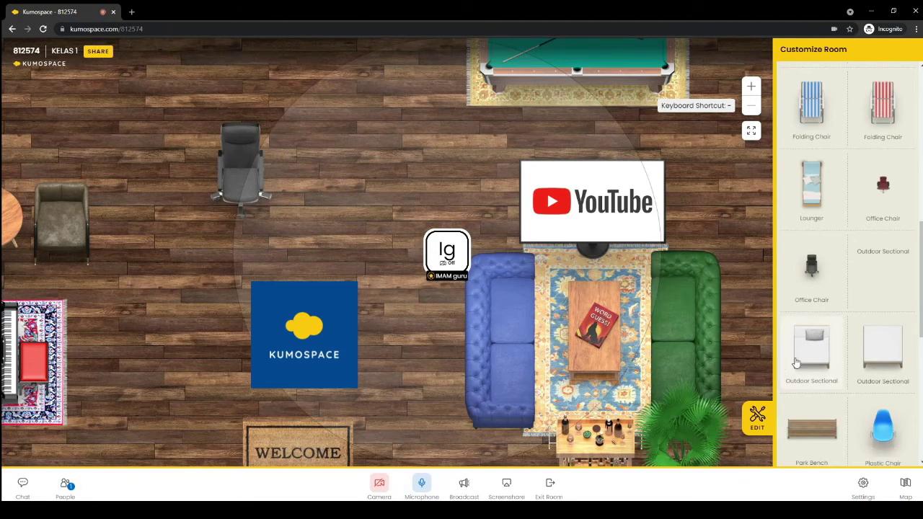
scroll(887, 375, down, 1)
scroll(887, 379, down, 2)
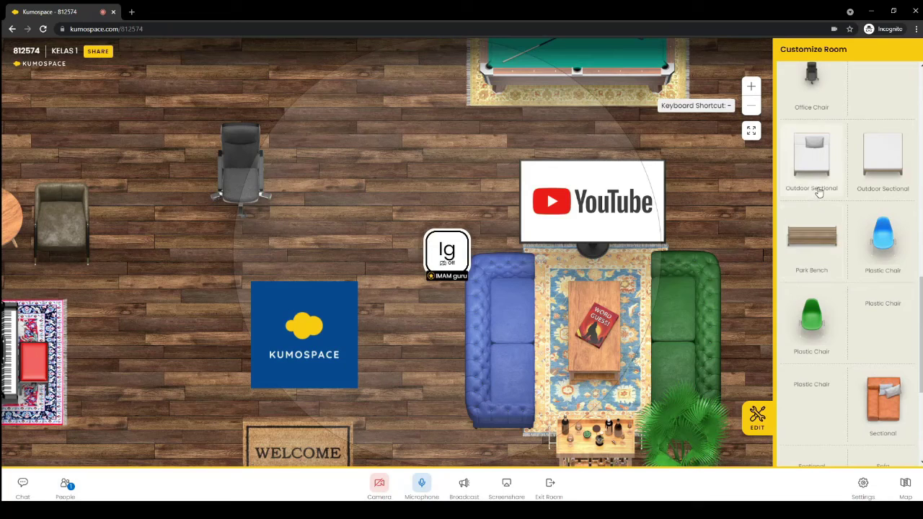
scroll(874, 289, down, 1)
scroll(874, 308, down, 3)
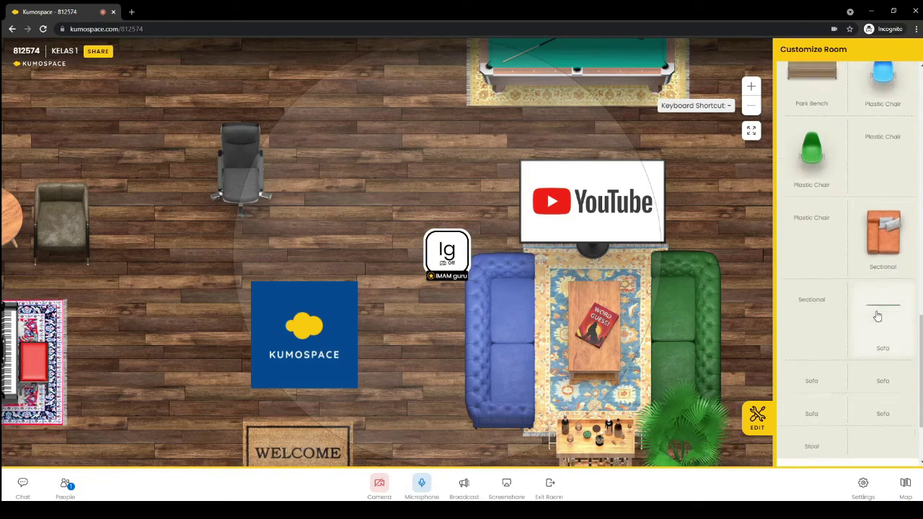
click(826, 364)
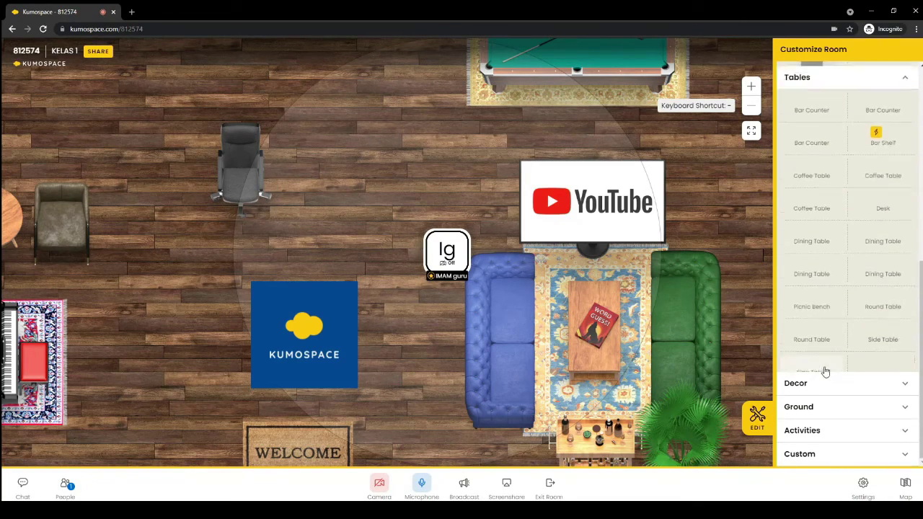
scroll(837, 334, up, 1)
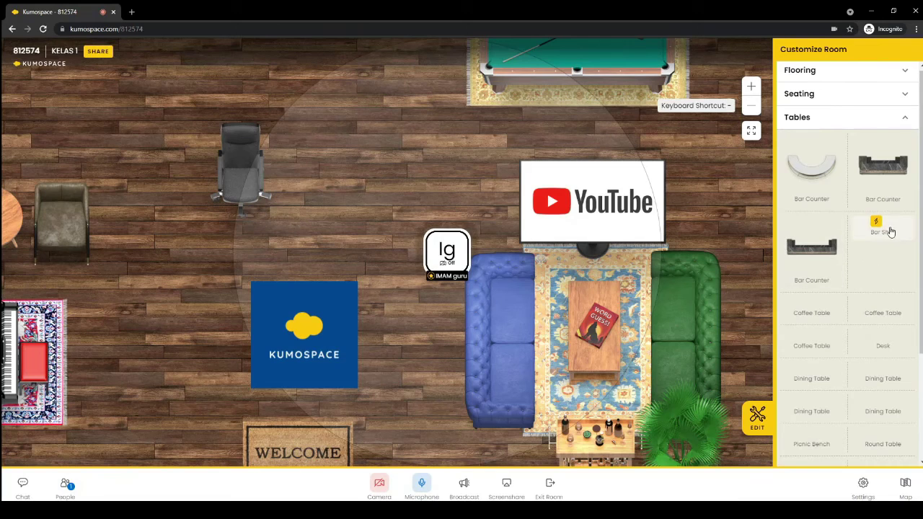
scroll(860, 256, down, 1)
scroll(860, 256, down, 1)
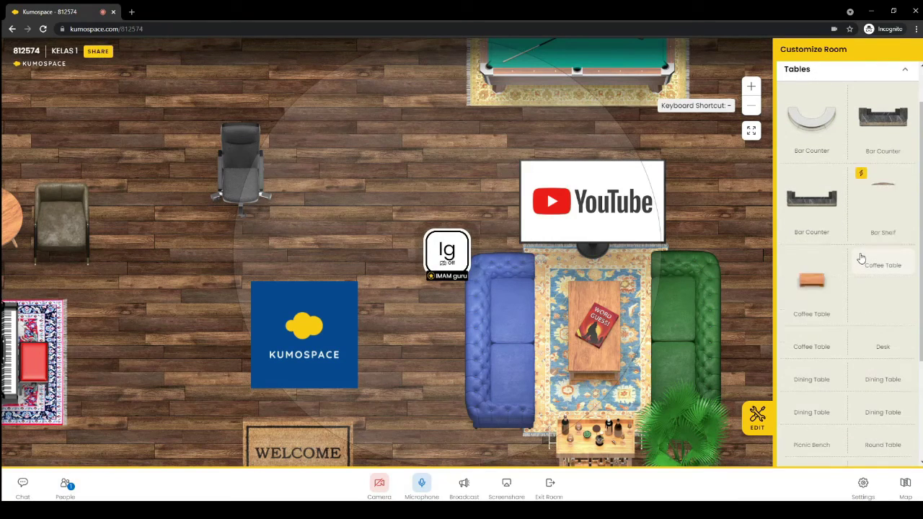
scroll(858, 259, up, 1)
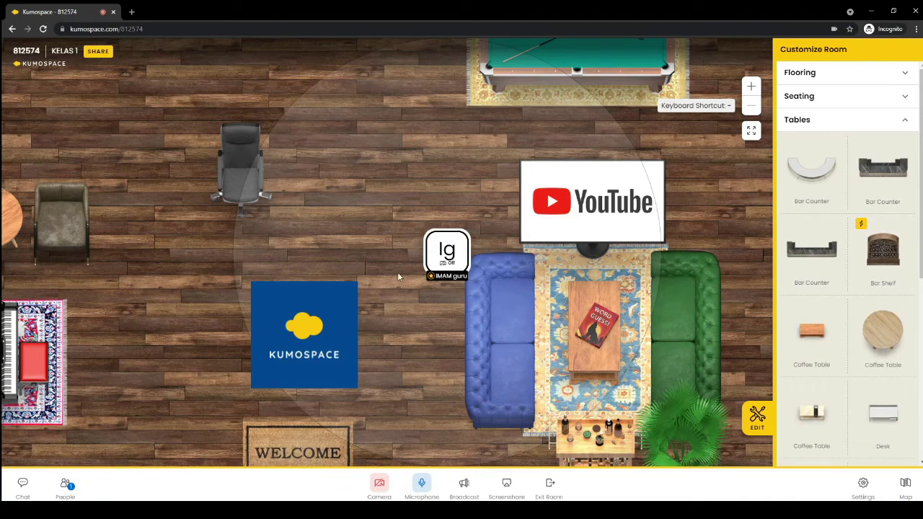
Add the Bar Shelf beside the office chair and close Customize Room
click(883, 252)
key(Escape)
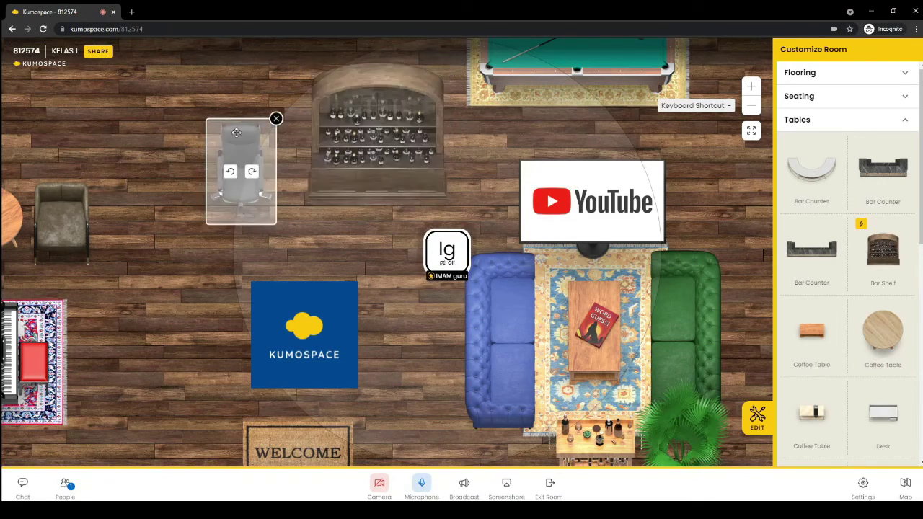
click(761, 422)
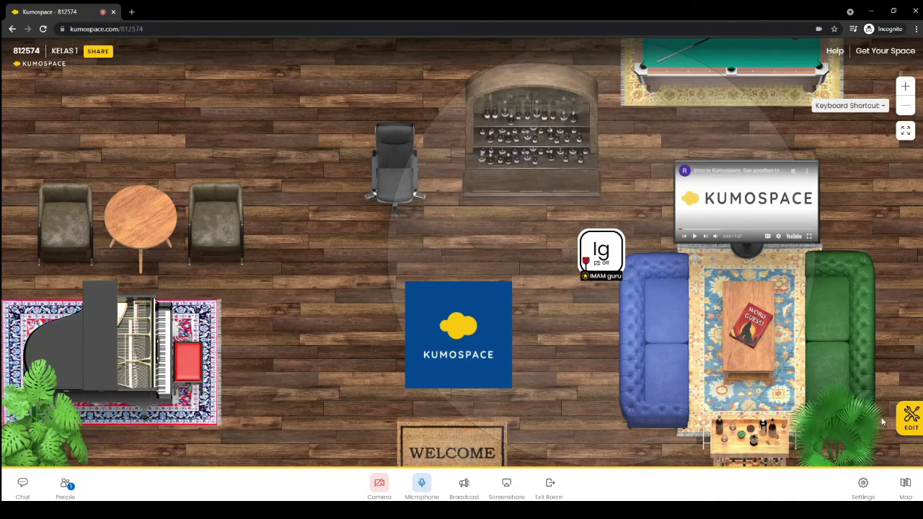
Reopen Customize Room and expand the Decor and Ground sections
click(913, 424)
scroll(849, 318, down, 5)
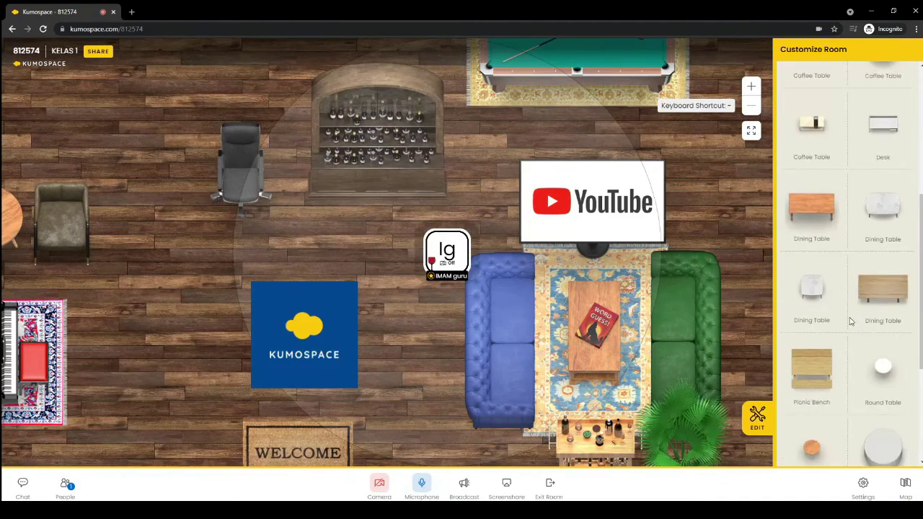
click(812, 385)
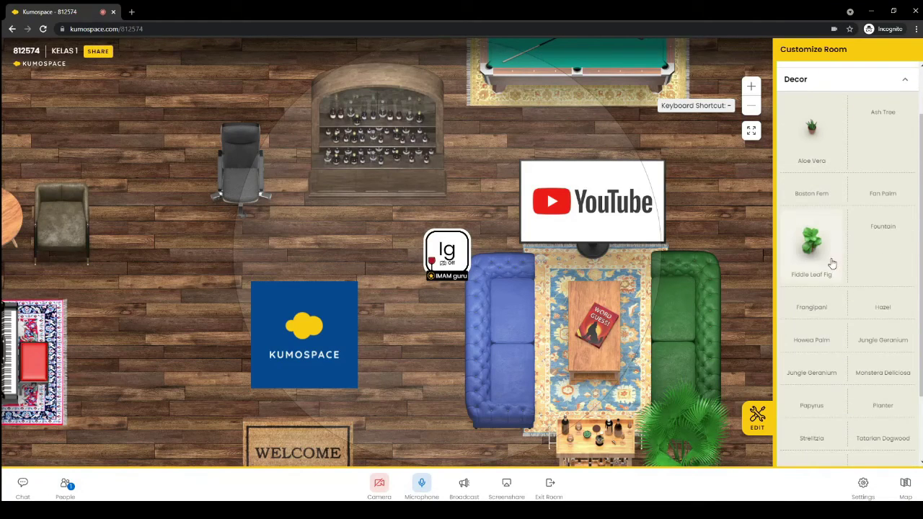
scroll(820, 334, down, 4)
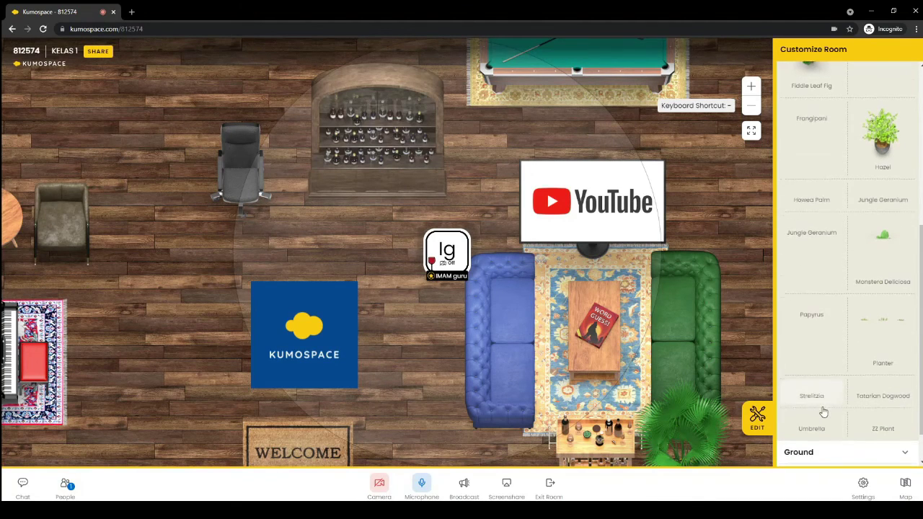
click(815, 416)
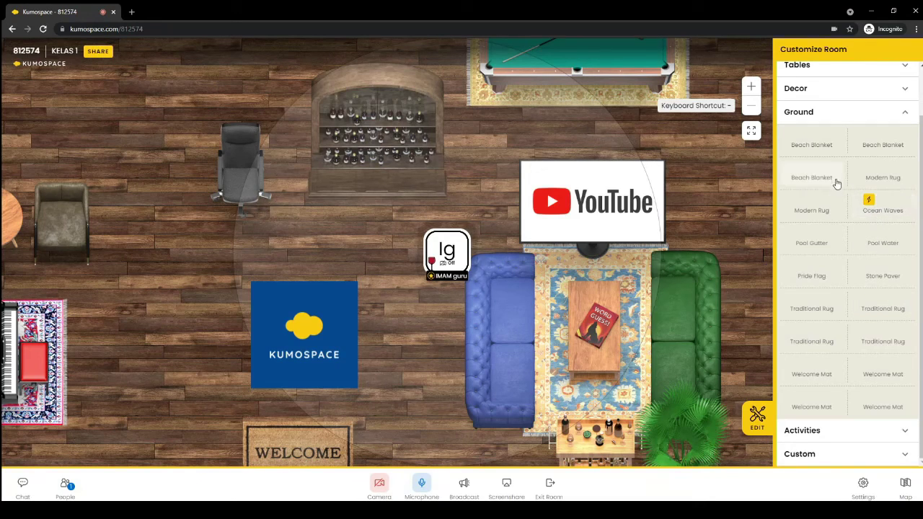
Scroll past the Ground items and expand the Activities section
scroll(830, 160, down, 1)
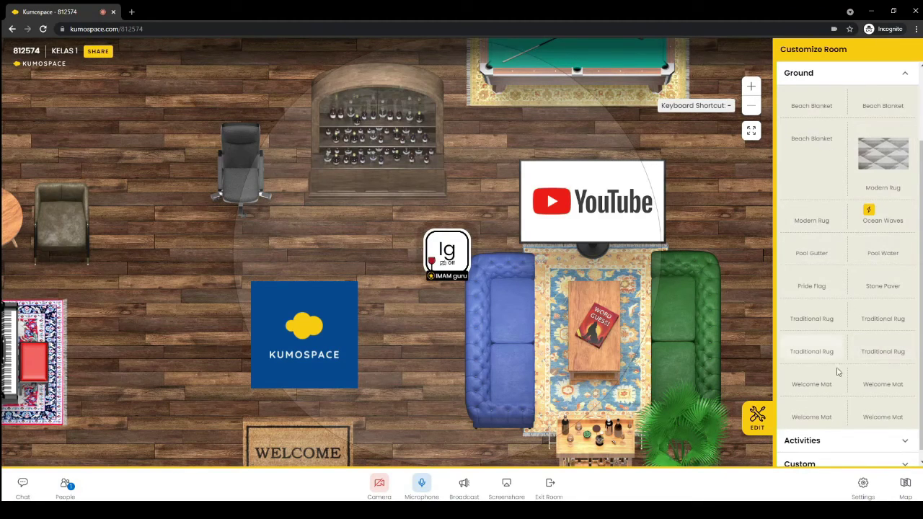
scroll(845, 381, down, 1)
scroll(845, 381, up, 1)
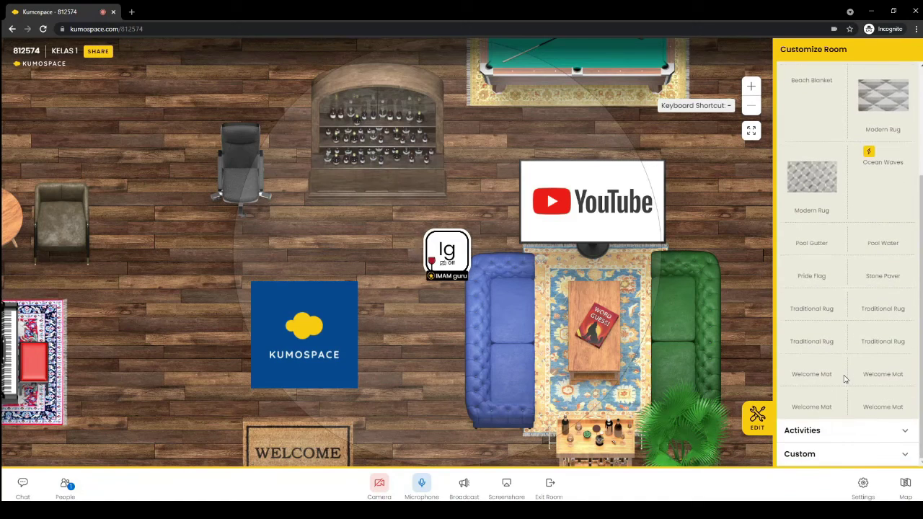
scroll(845, 379, up, 2)
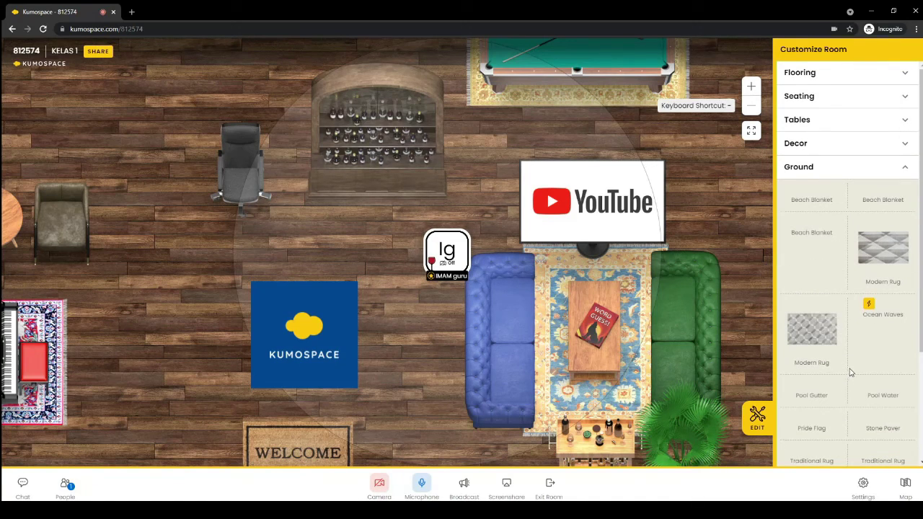
scroll(849, 372, down, 5)
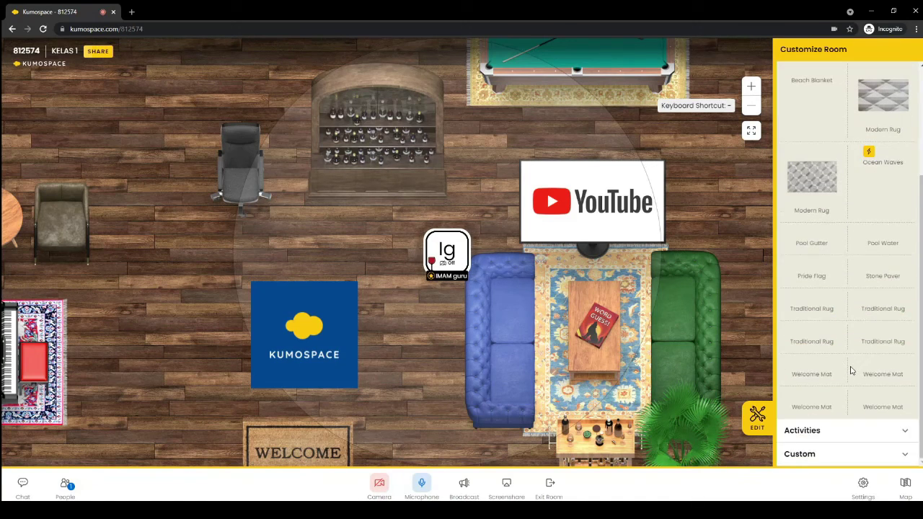
click(827, 435)
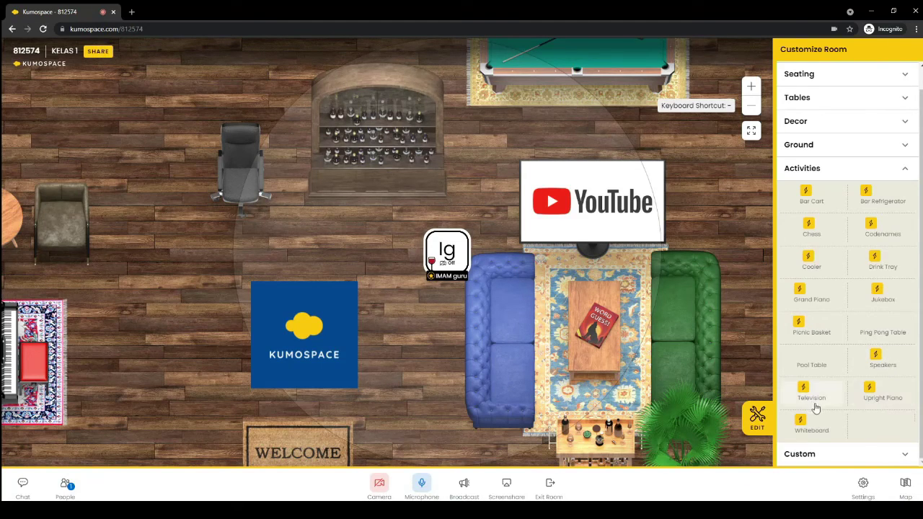
click(592, 212)
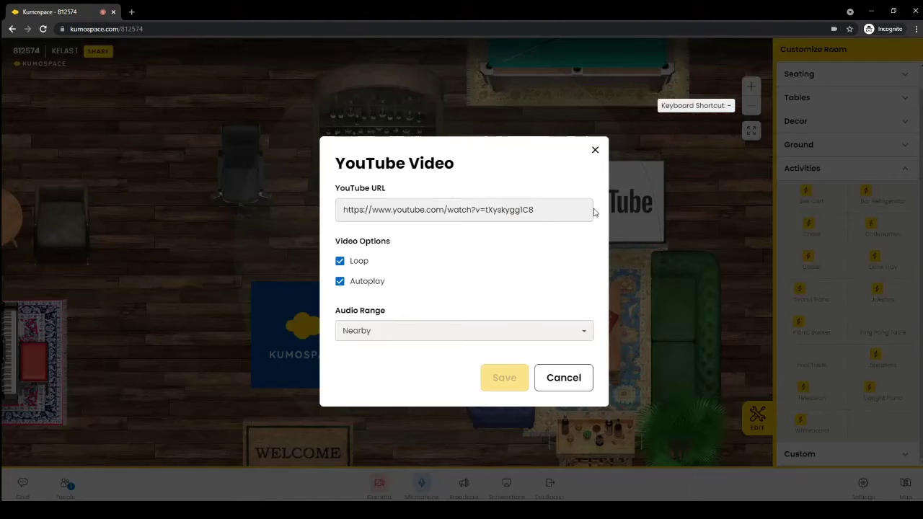
double_click(594, 215)
drag(543, 210, 344, 199)
click(474, 246)
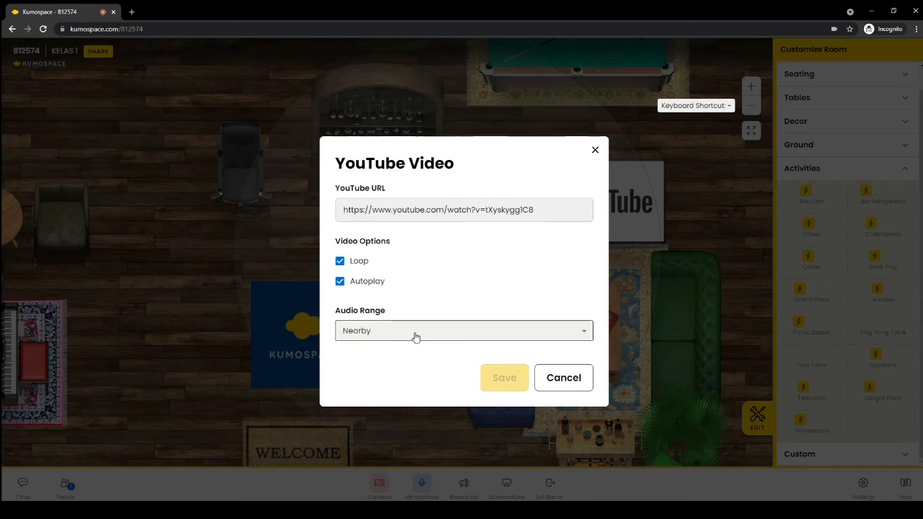
click(569, 386)
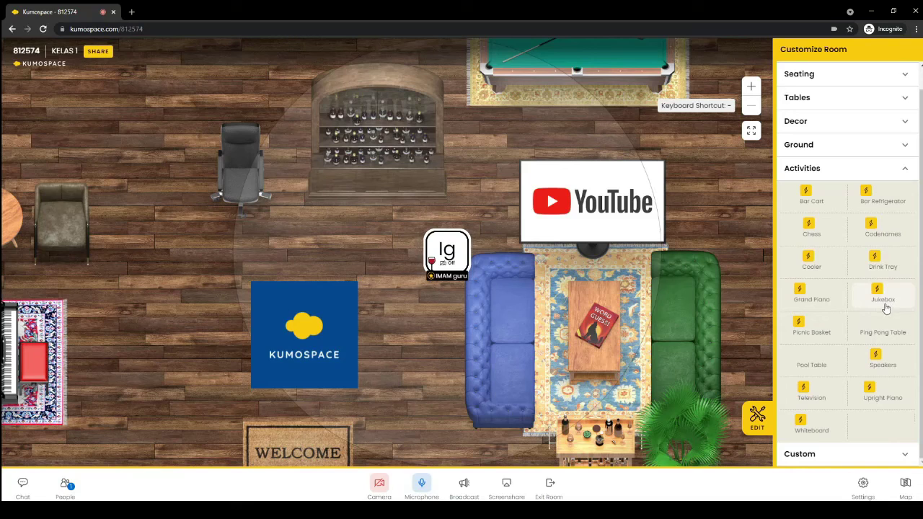
Expand the Custom items section, move the avatar beside the sofas, and close the room editor
click(814, 458)
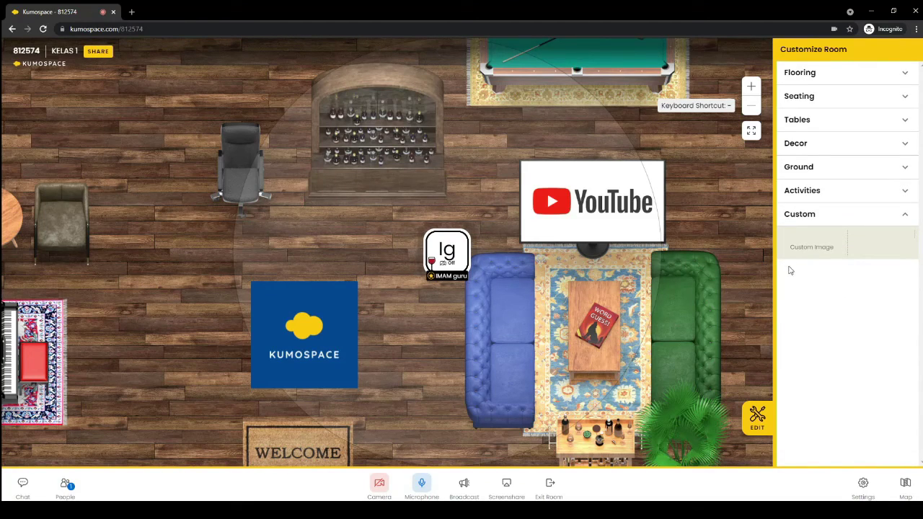
click(745, 272)
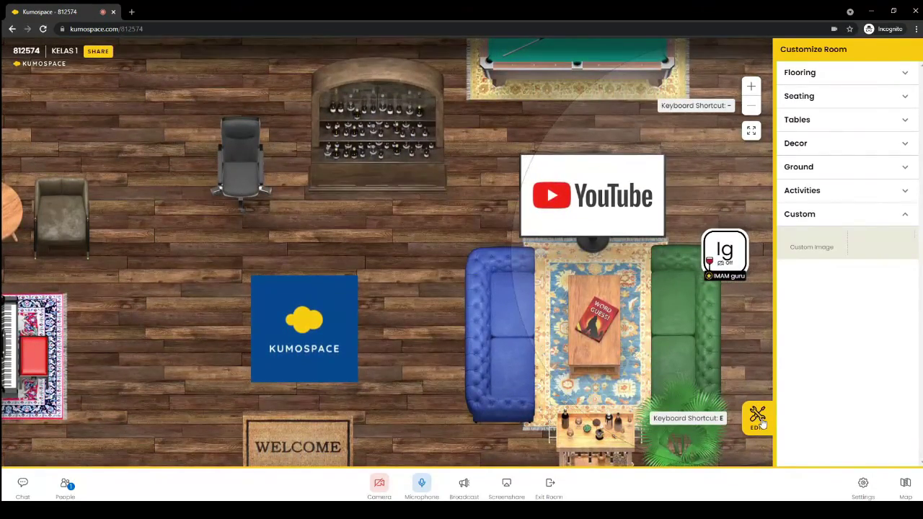
click(763, 423)
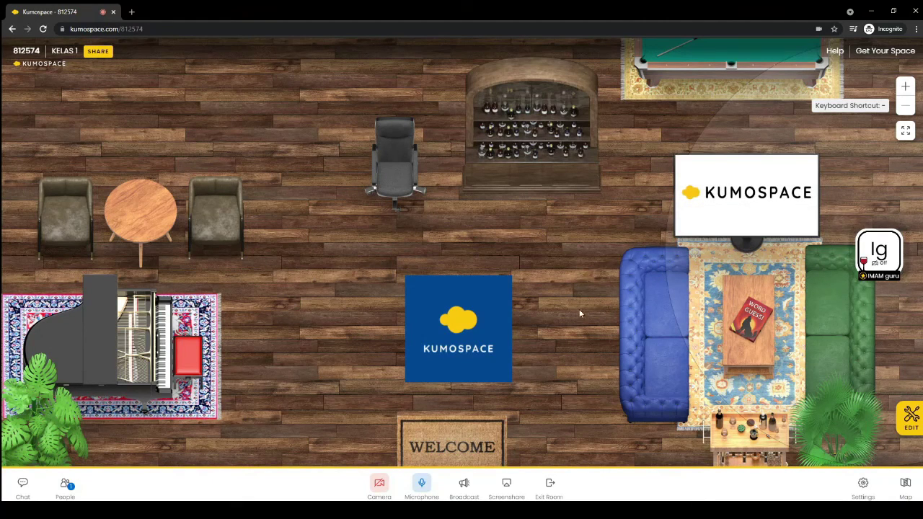
Pause the TV video and walk the avatar up-left toward the top of the room
mouse_move(747, 214)
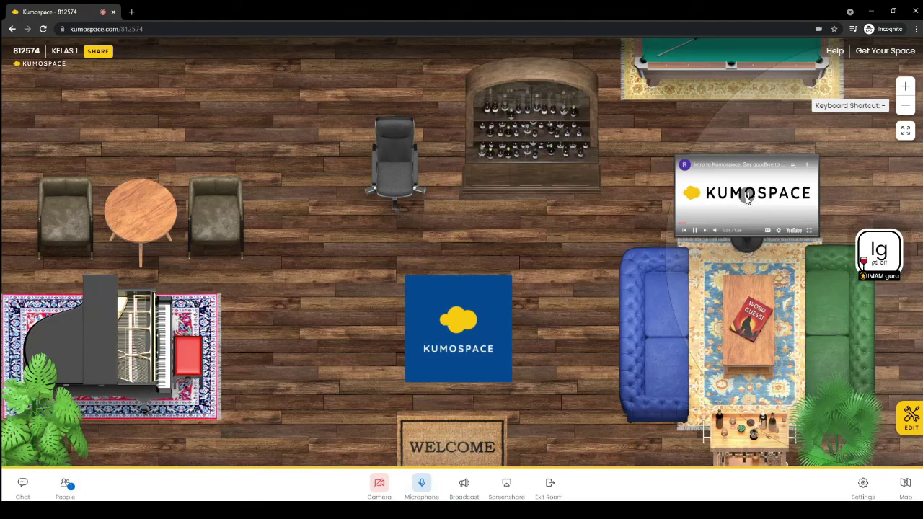
click(696, 229)
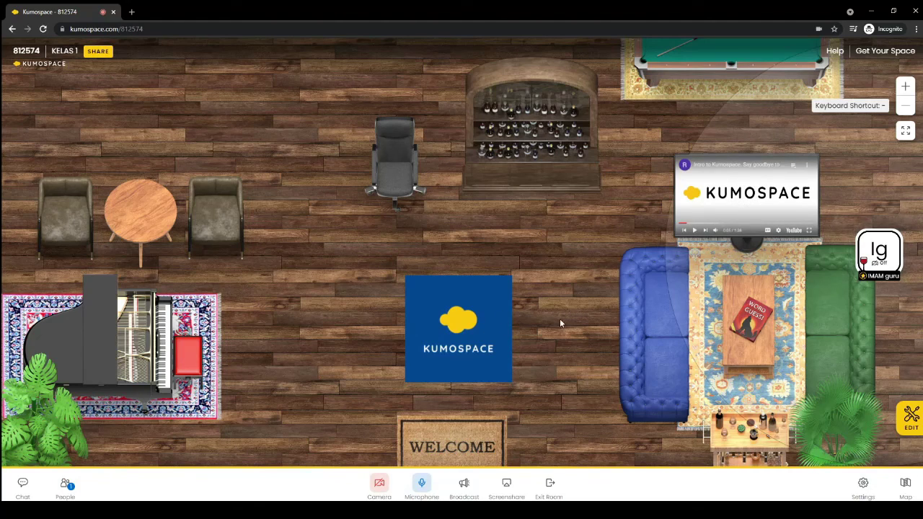
drag(564, 386, 568, 306)
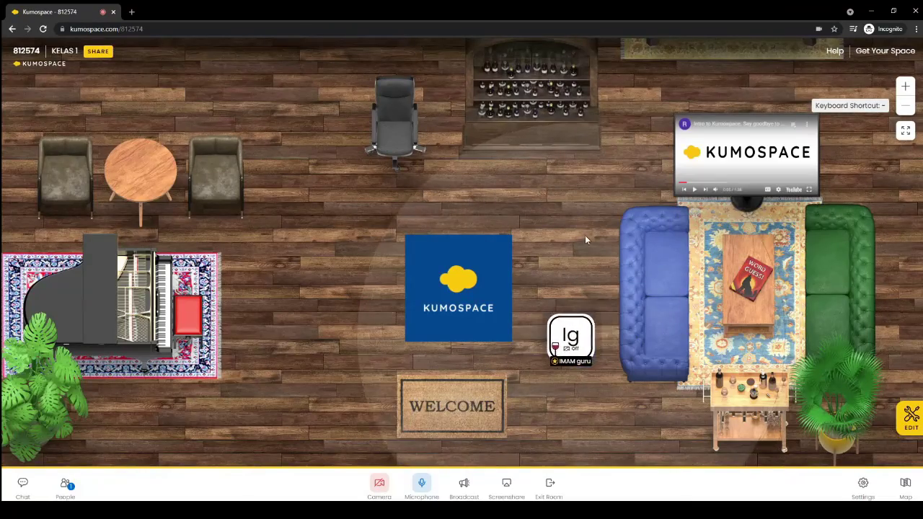
click(435, 216)
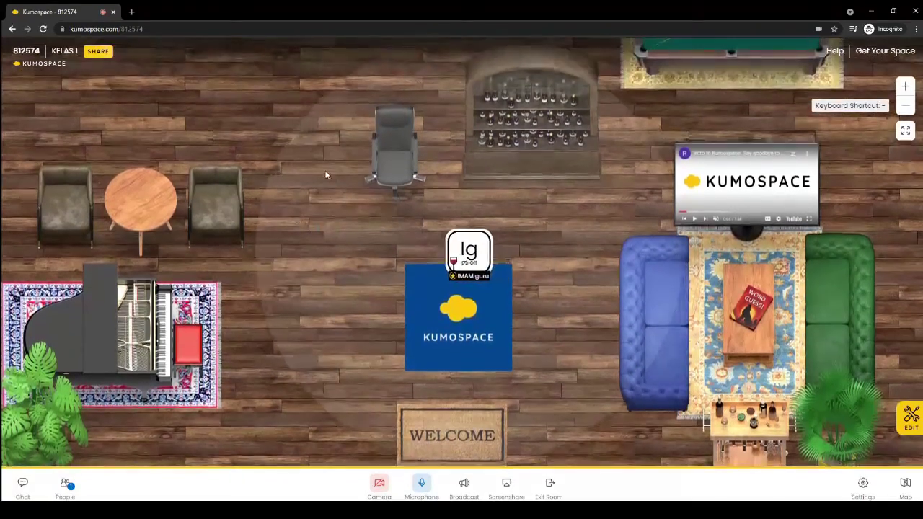
click(326, 175)
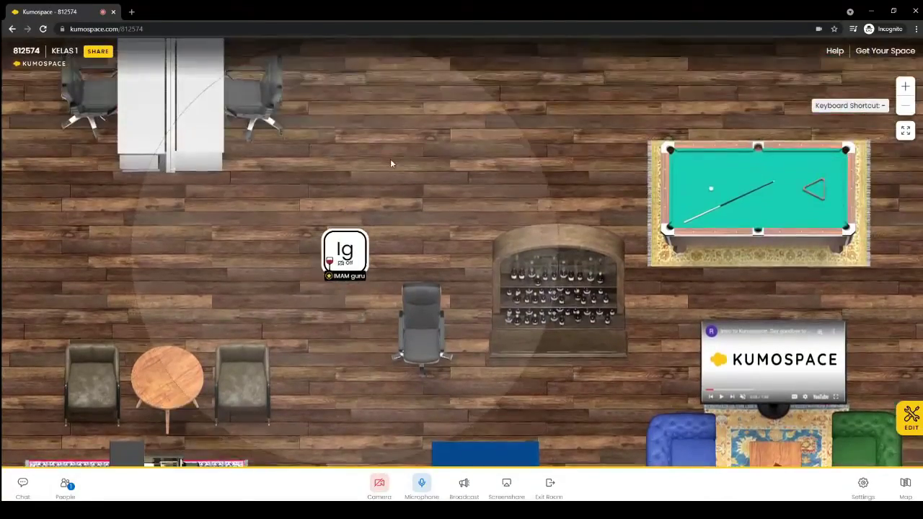
click(400, 160)
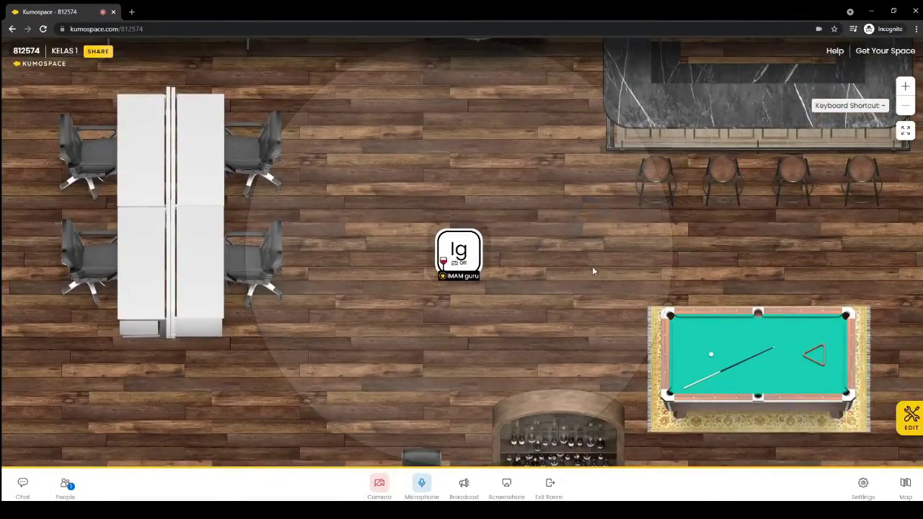
Walk the avatar to the pool table, past the wine shelf, and across the piano rug
click(592, 271)
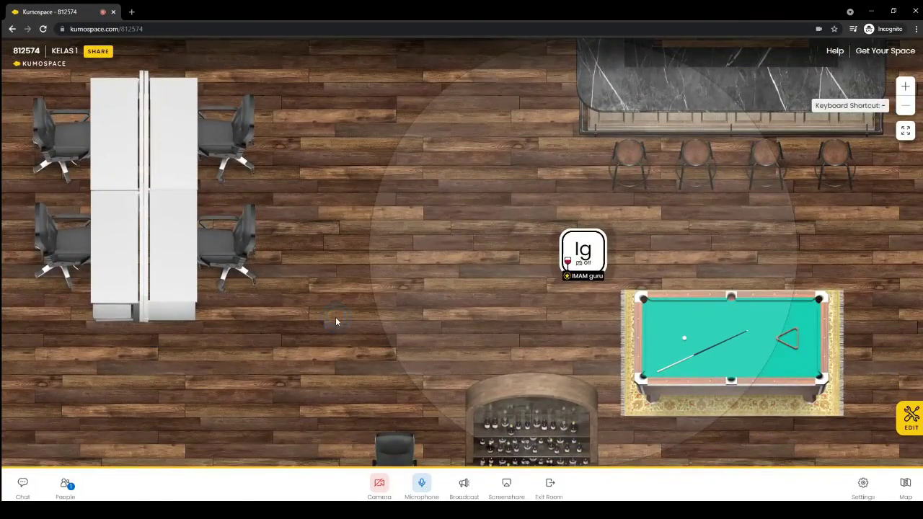
click(336, 317)
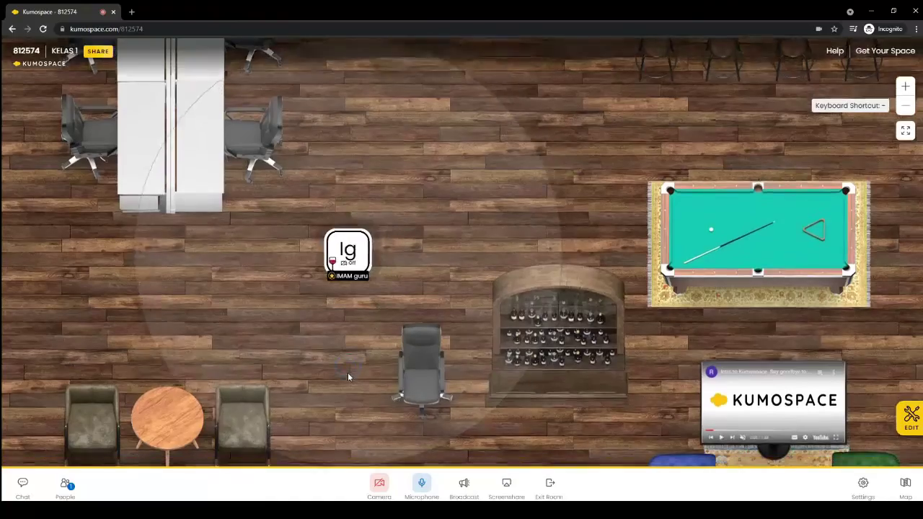
click(348, 372)
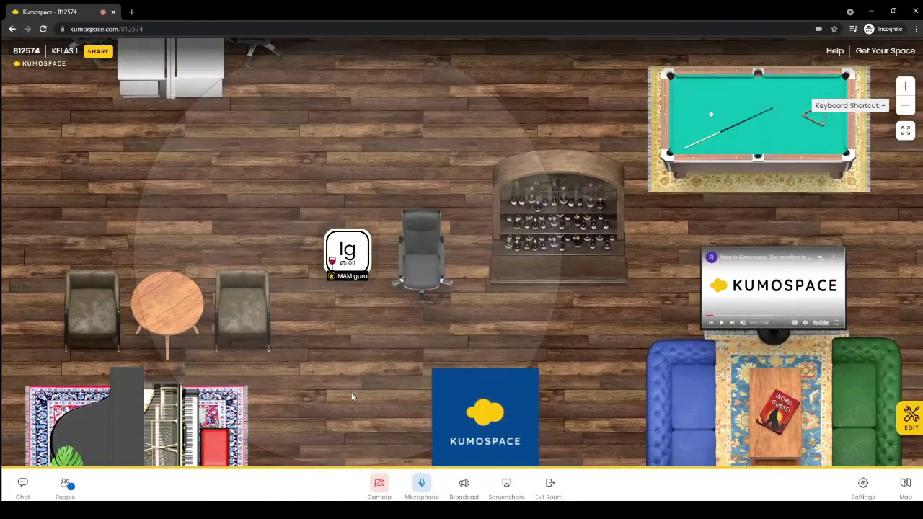
click(352, 397)
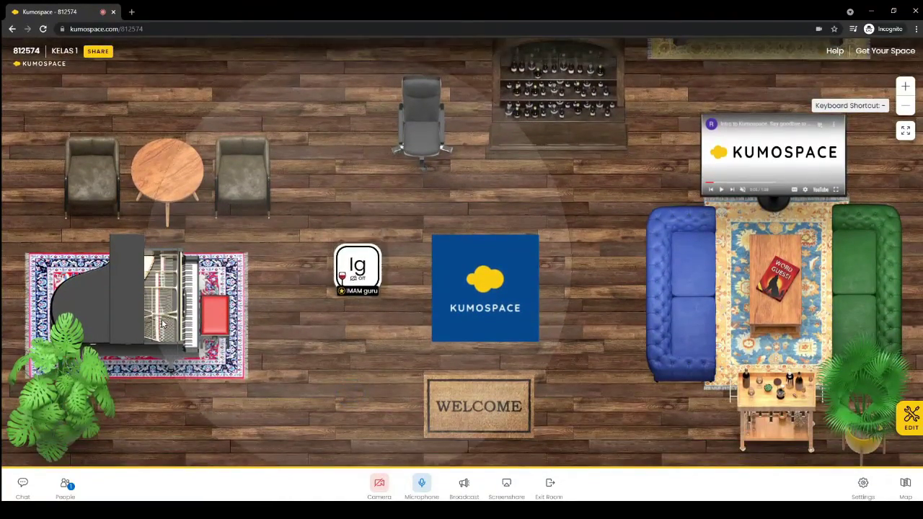
click(78, 285)
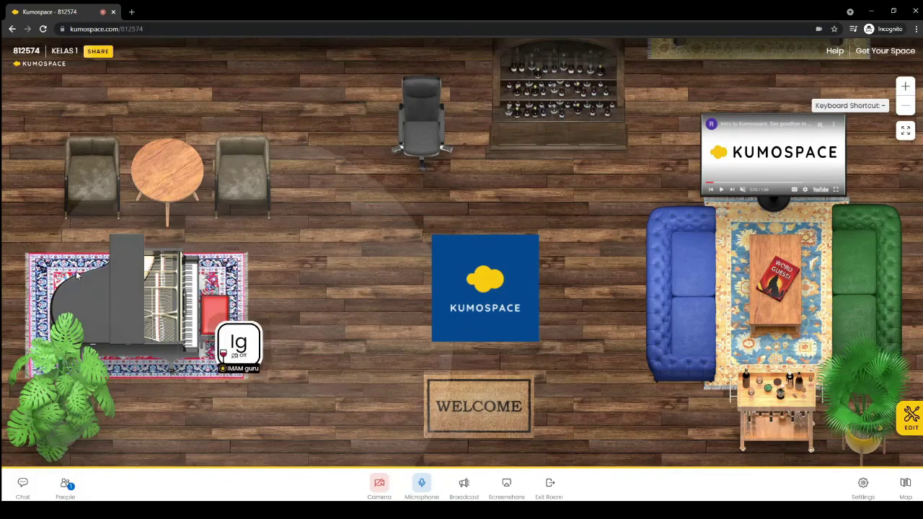
click(186, 315)
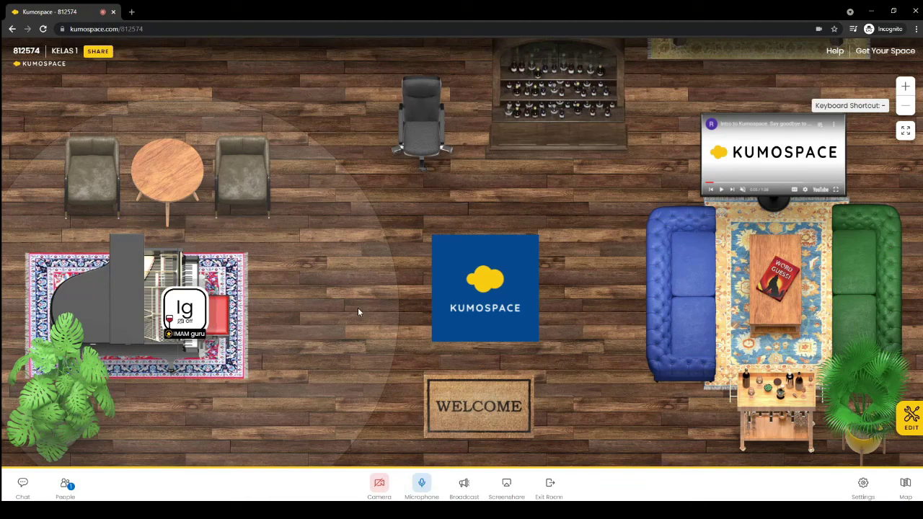
Walk the avatar around the KUMOSPACE poster and WELCOME mat, then exit the room
click(451, 187)
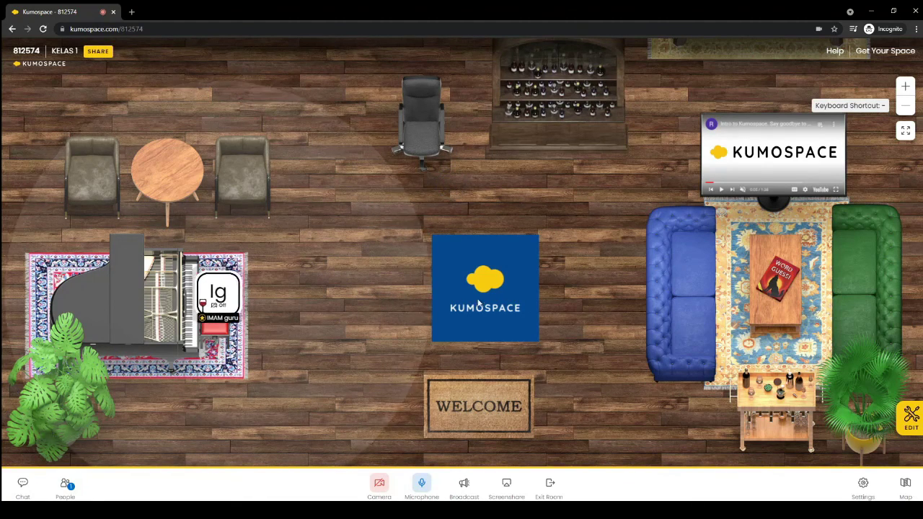
click(497, 298)
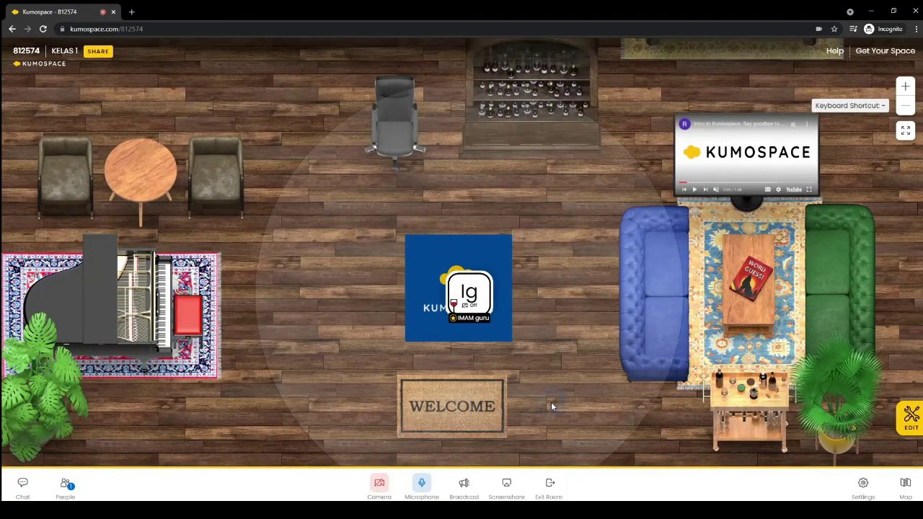
click(551, 402)
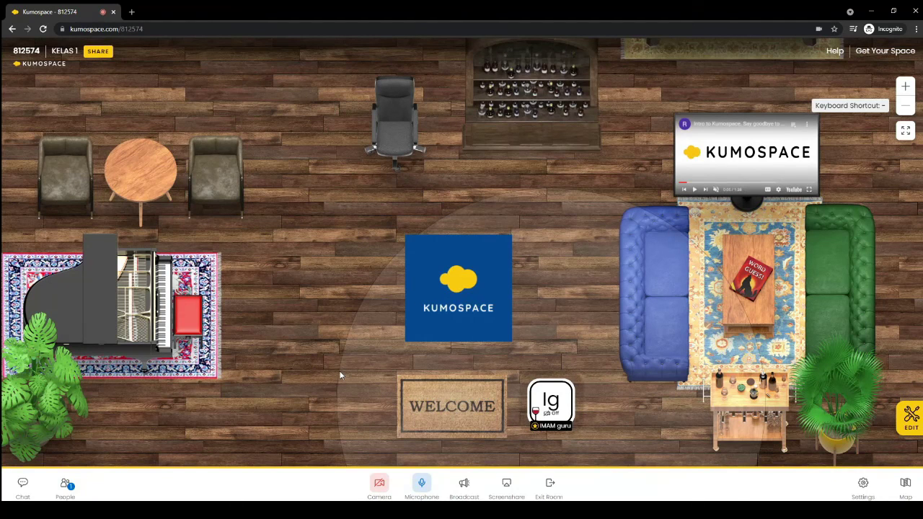
click(567, 294)
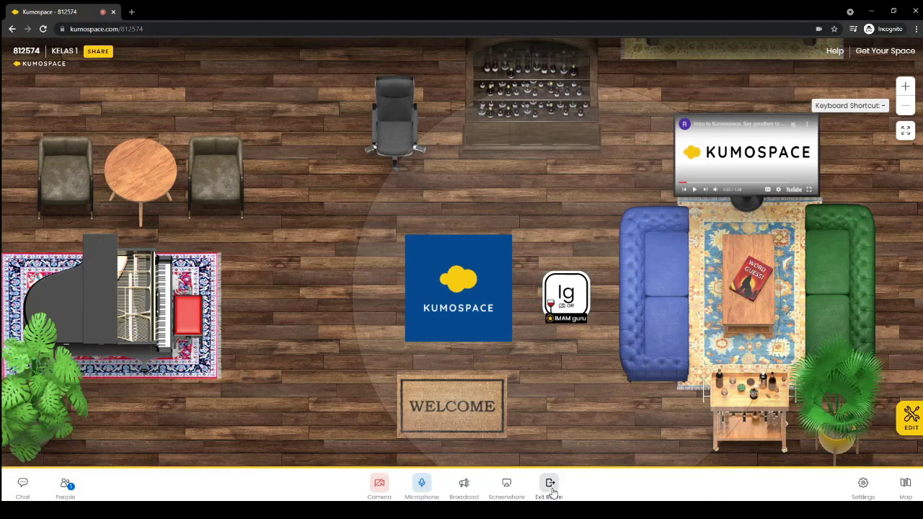
click(550, 490)
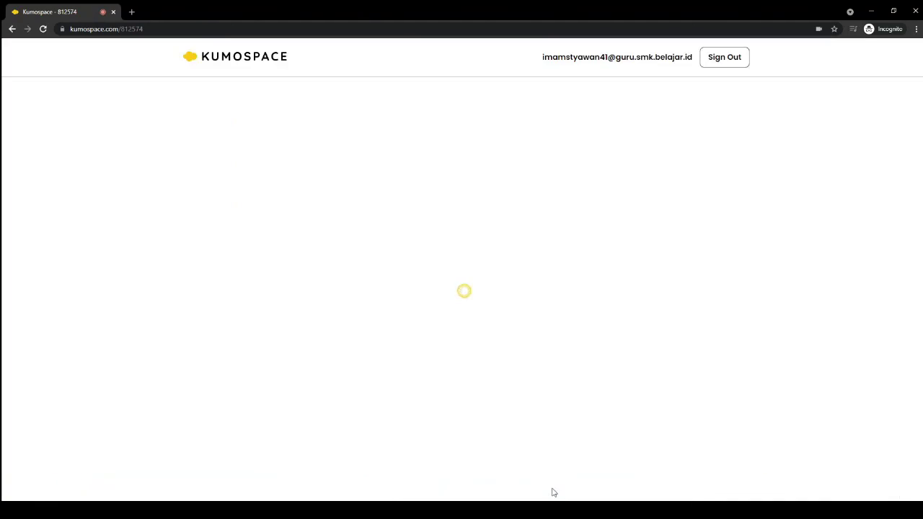